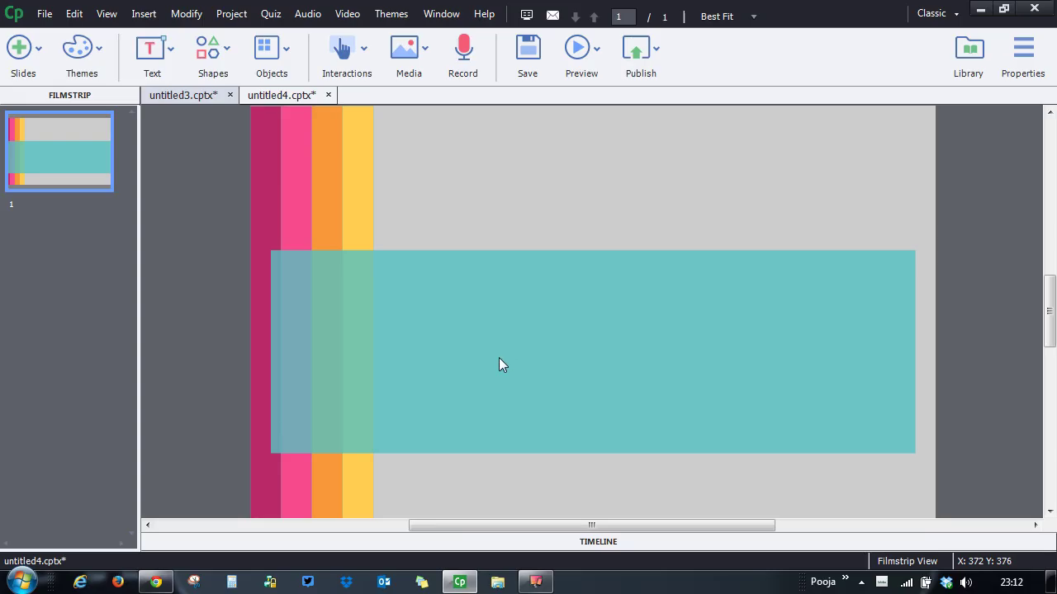
Step: Insert the Catch AlphaNums learning interaction on the slide
left_click(342, 50)
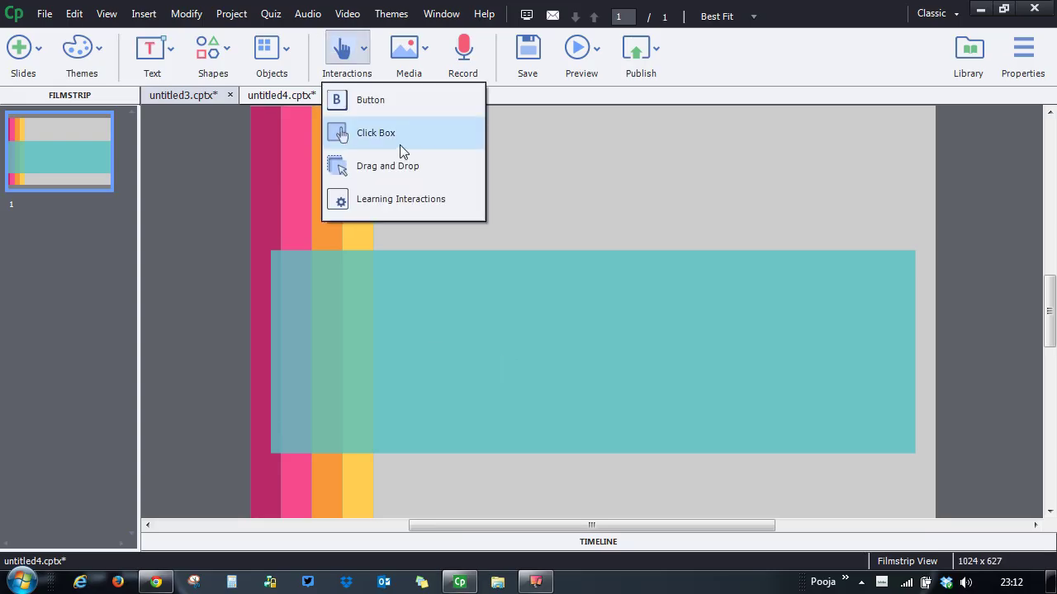
left_click(405, 199)
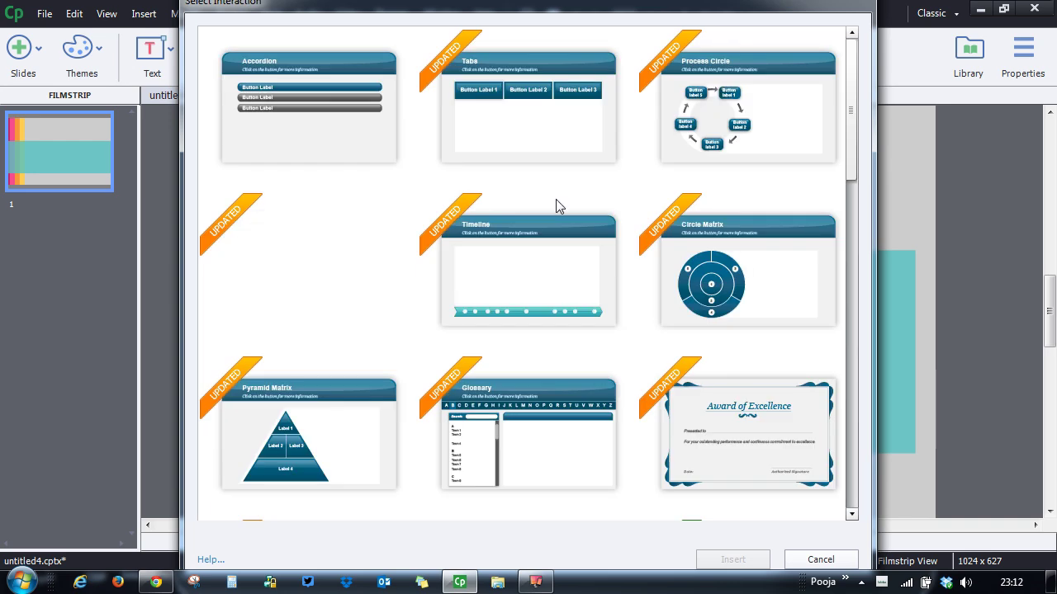
scroll(555, 205, "down", 5)
left_click(506, 145)
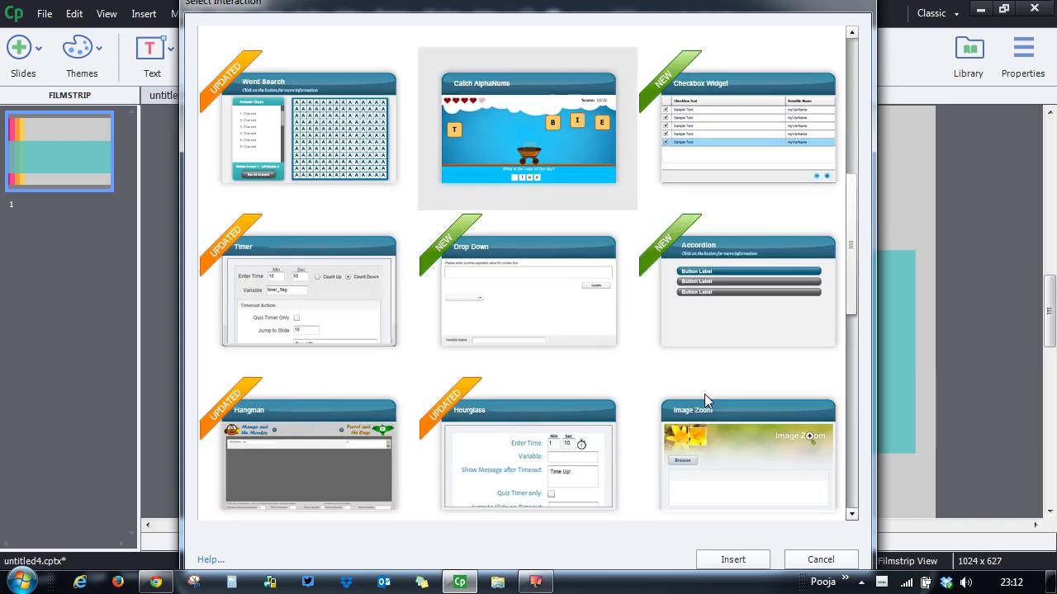
left_click(750, 559)
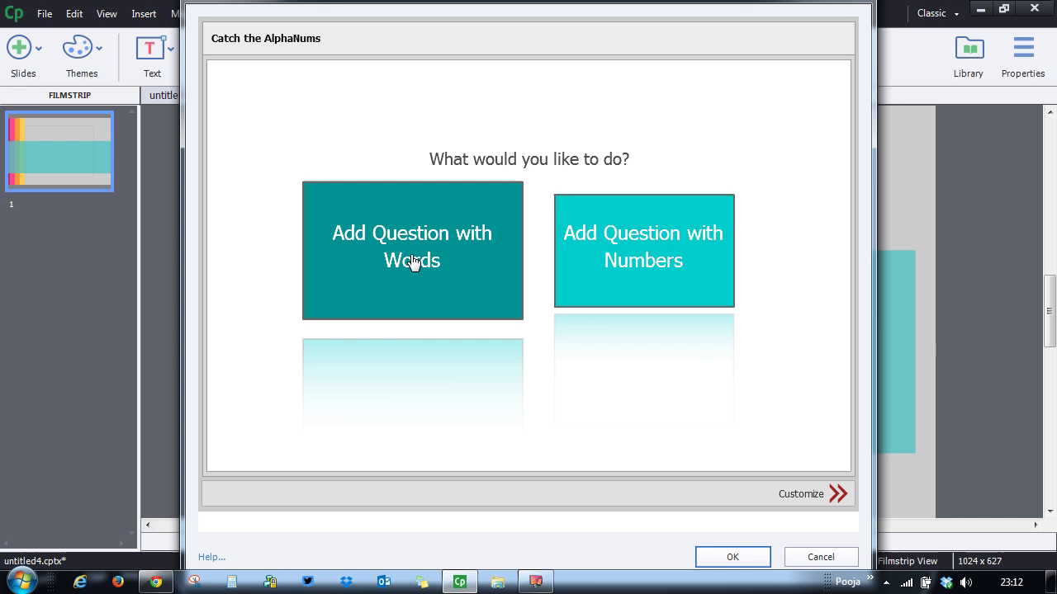
Step: Add a question with words that reads "What is the latest version of Captivate?"
left_click(413, 261)
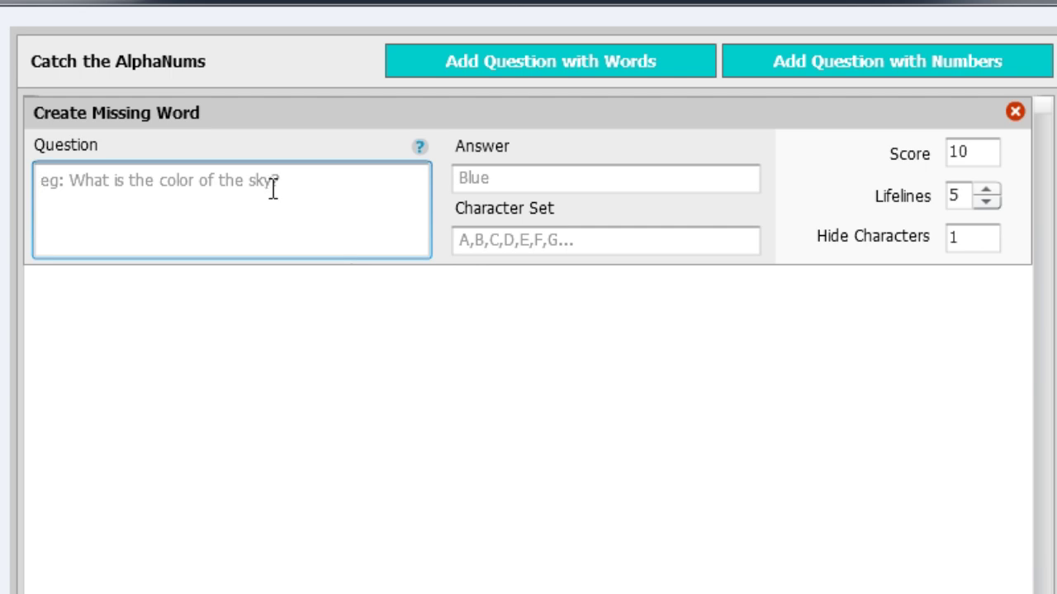
type("What is the la")
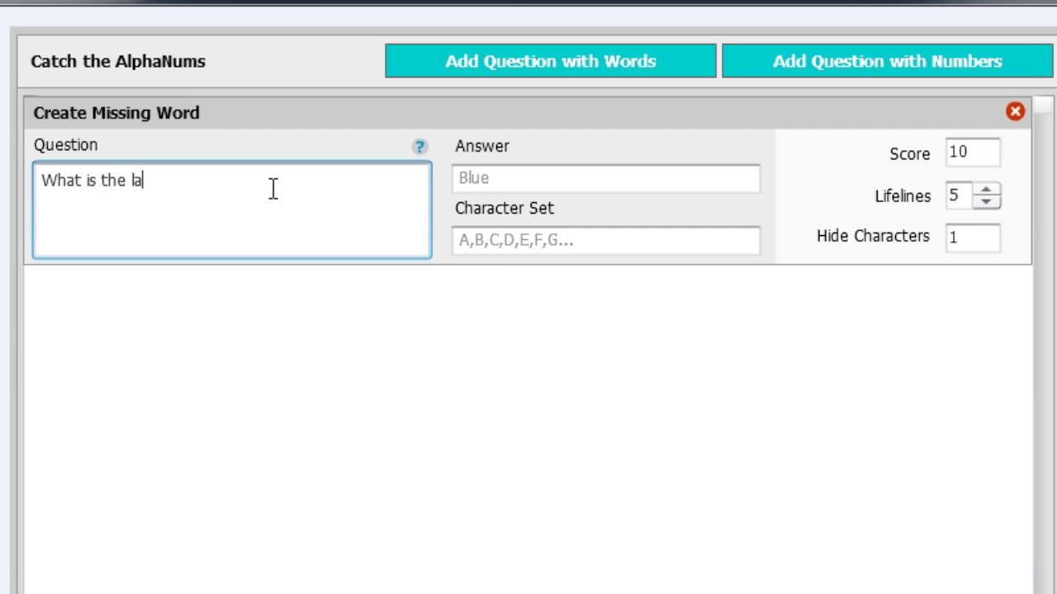
type("test version")
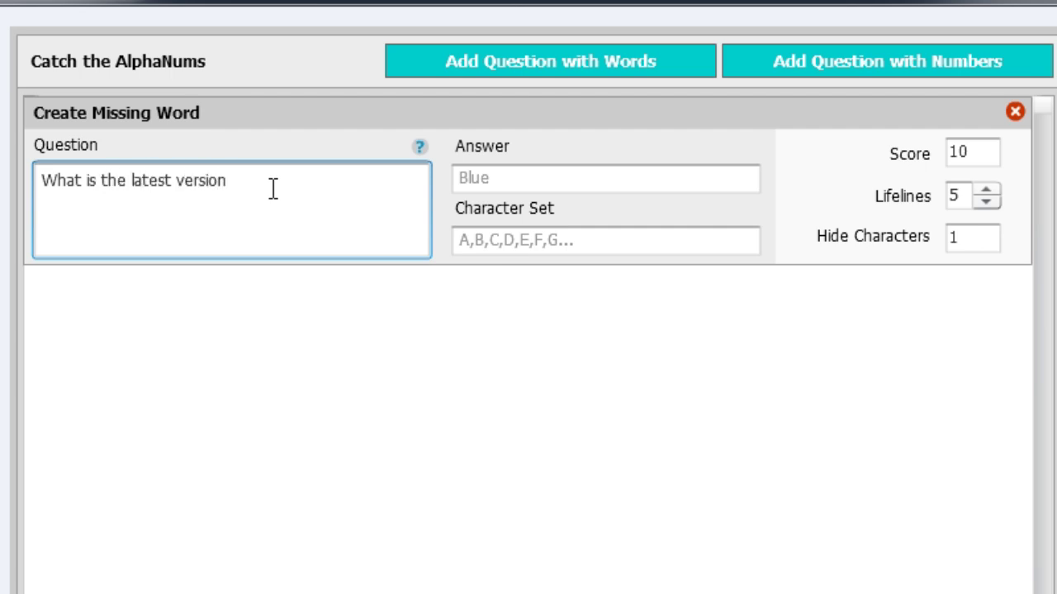
type(" of Captivate?")
Step: Set the question's answer to "Eight" and the number of hidden characters to 5
left_click(489, 178)
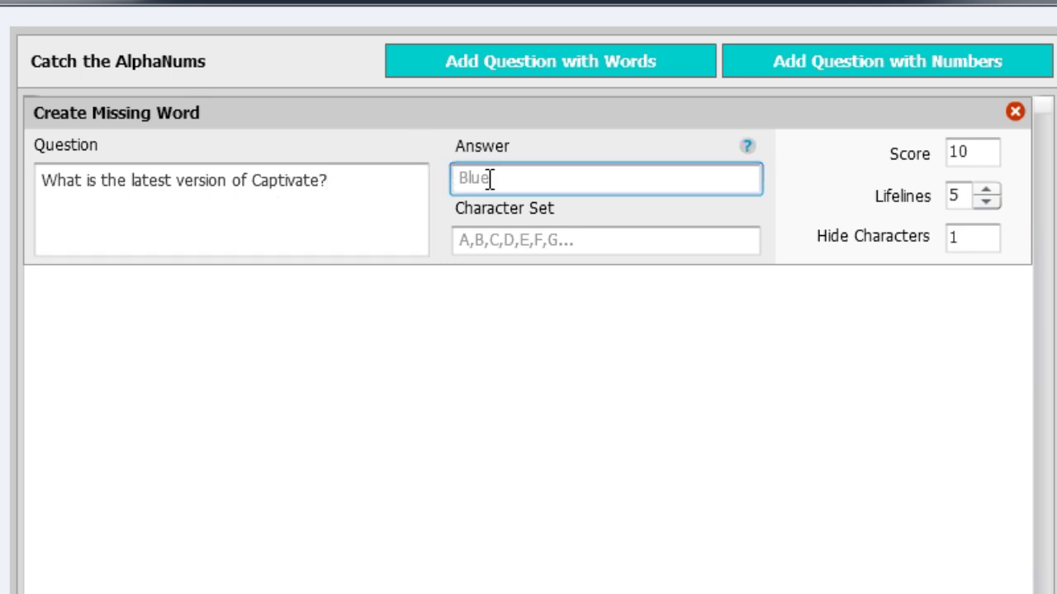
type("Eight")
left_click(571, 238)
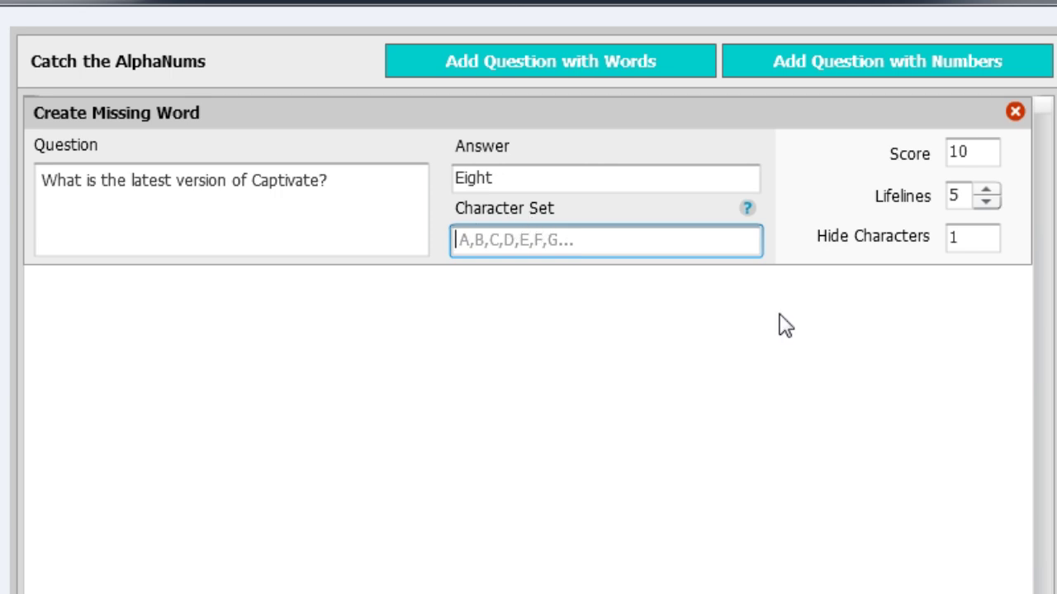
mouse_move(750, 211)
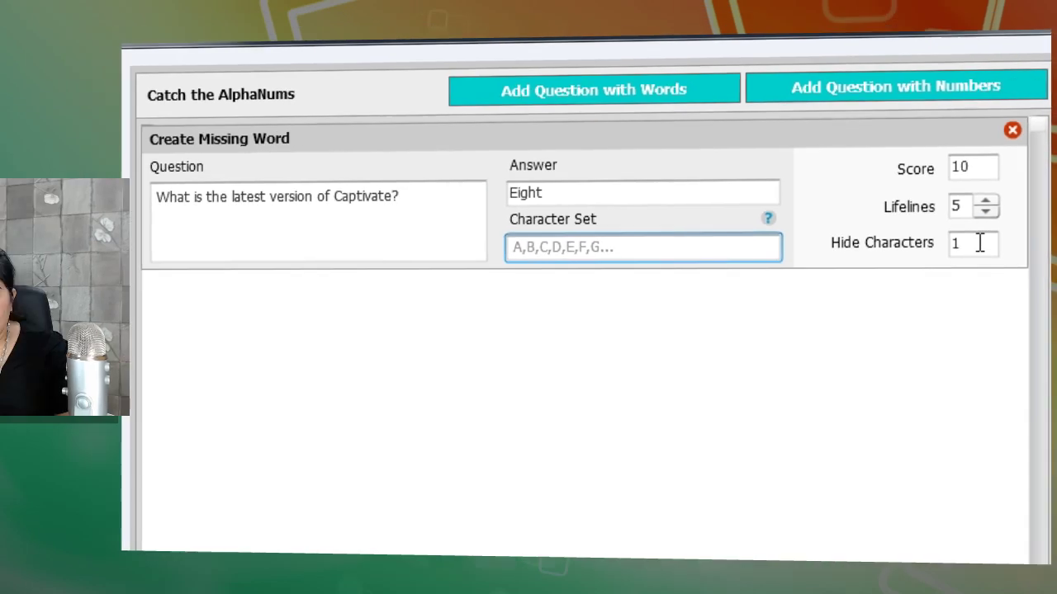
left_click(968, 238)
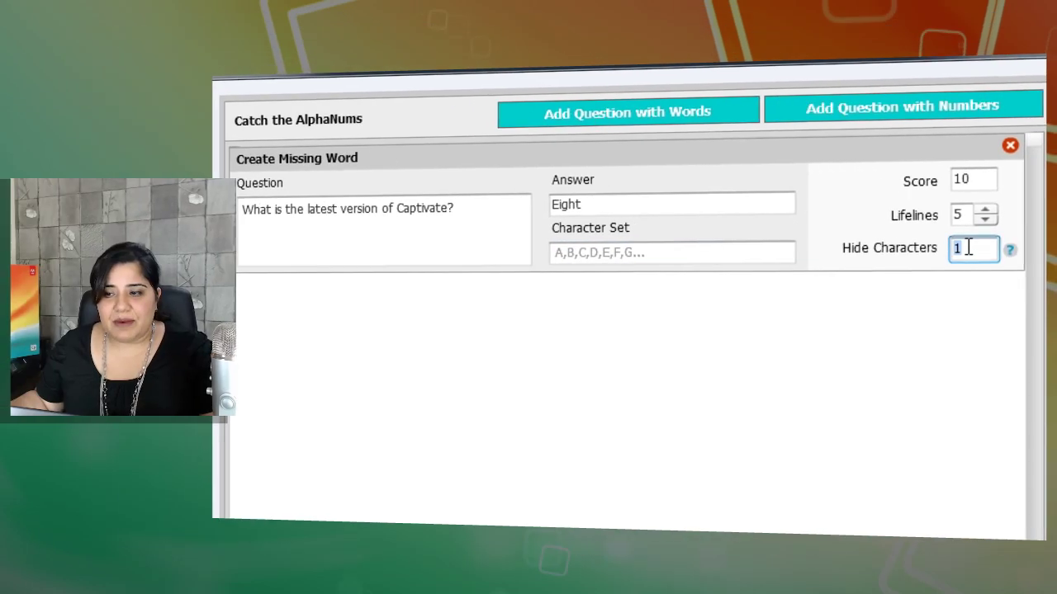
mouse_move(1010, 256)
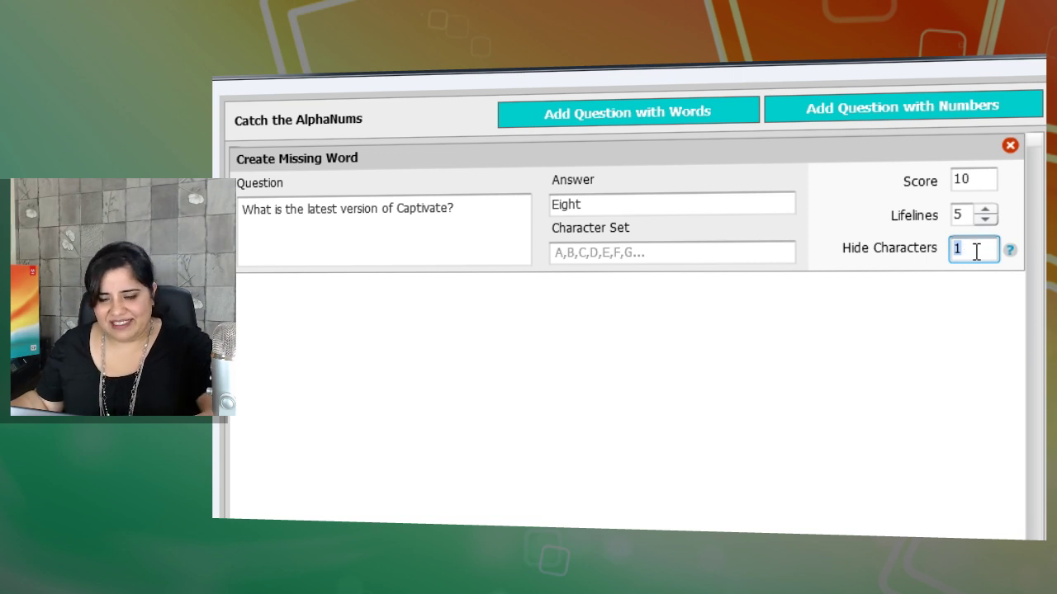
type("5")
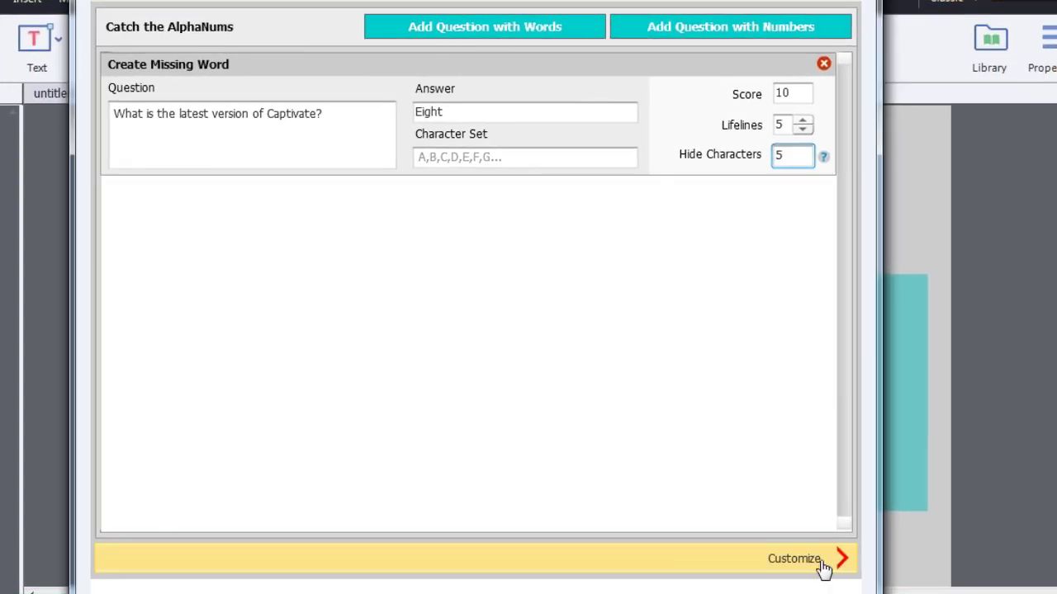
Step: Open the game's customization in edit mode and change the background color to green
left_click(823, 567)
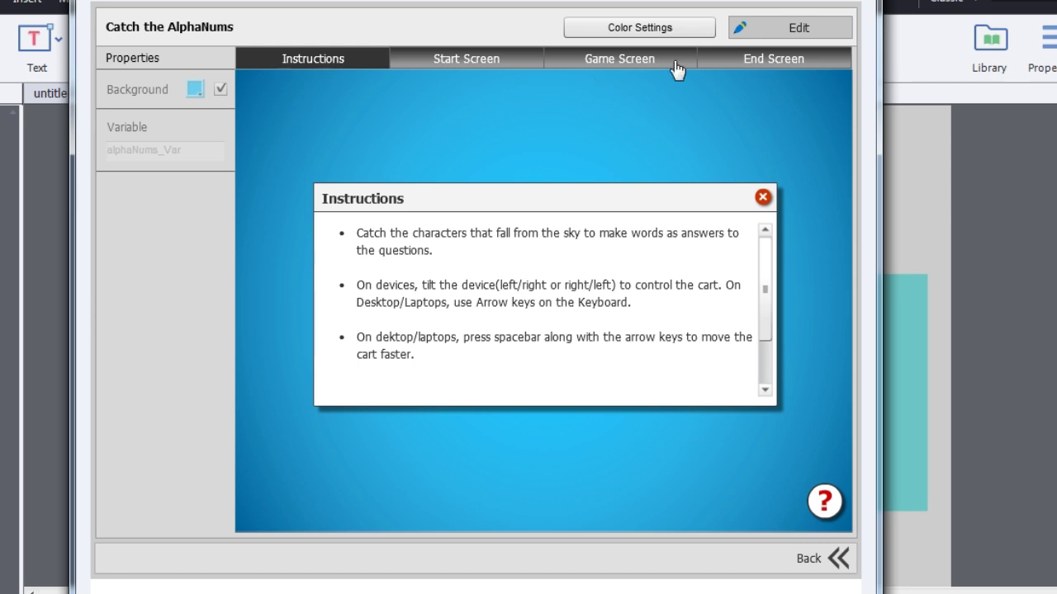
left_click(818, 28)
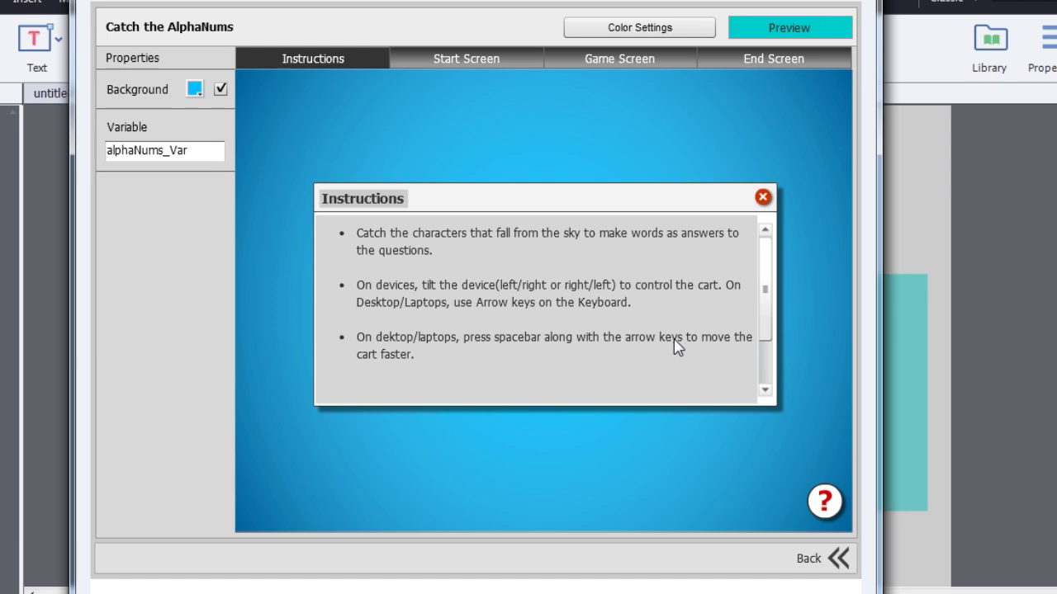
left_click(468, 284)
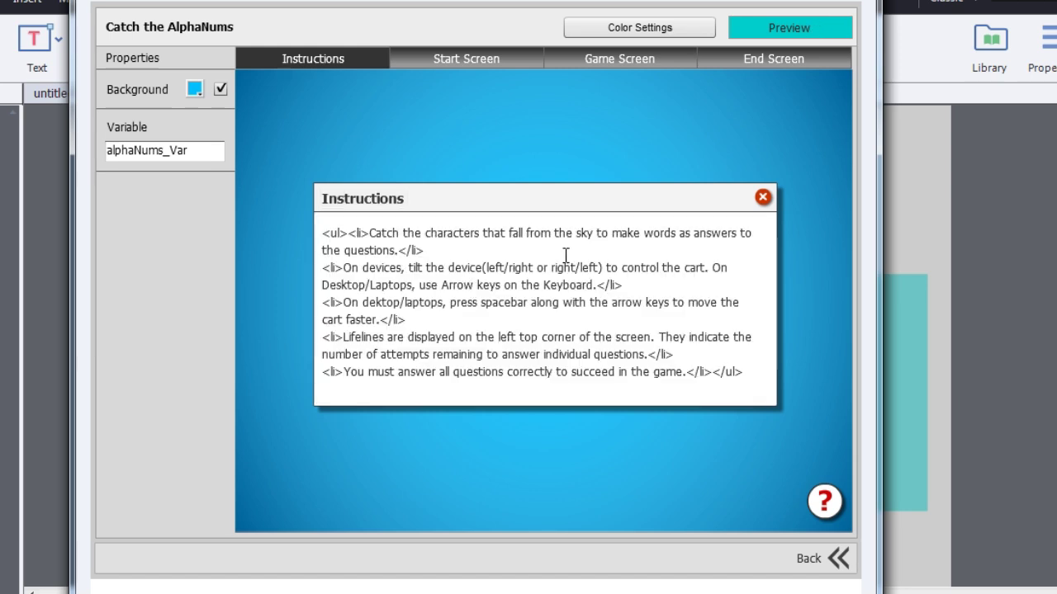
left_click(194, 89)
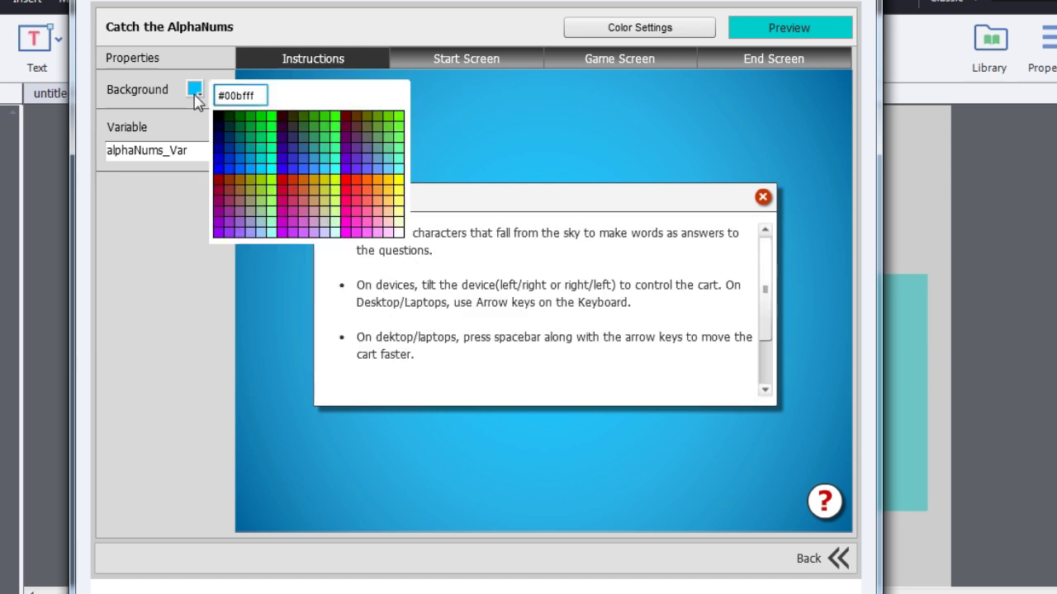
left_click(263, 121)
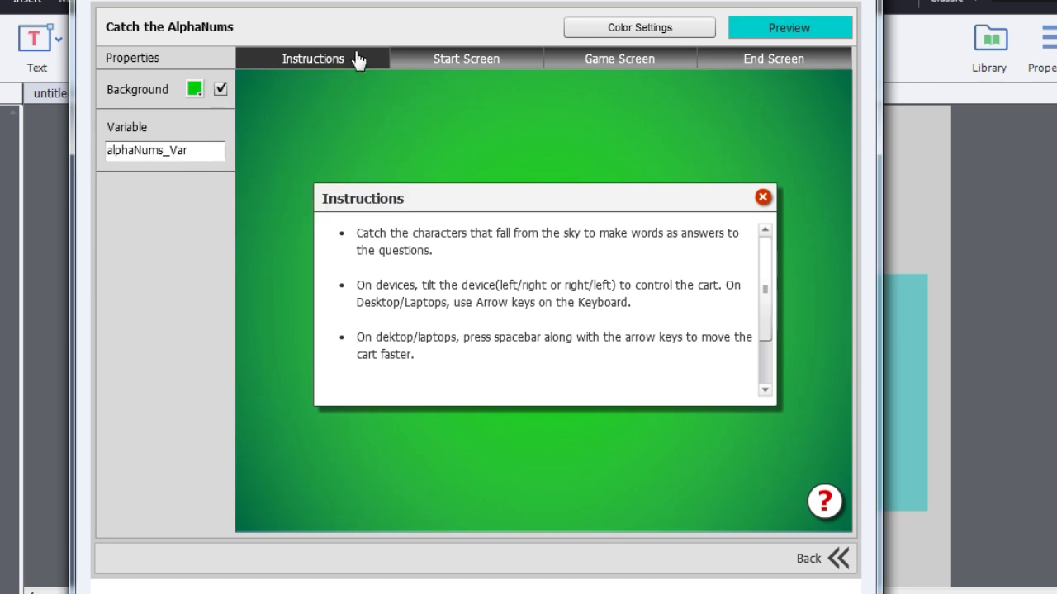
Step: On the Start Screen, set the font color of the game name "Catch the AlphaNums" to white
left_click(458, 71)
left_click(600, 253)
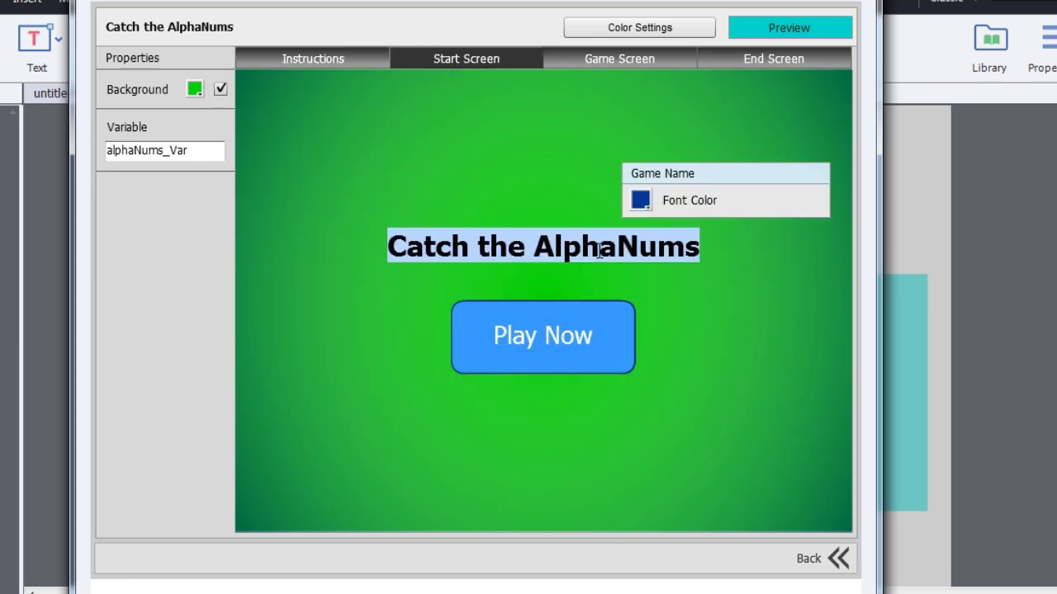
left_click(641, 201)
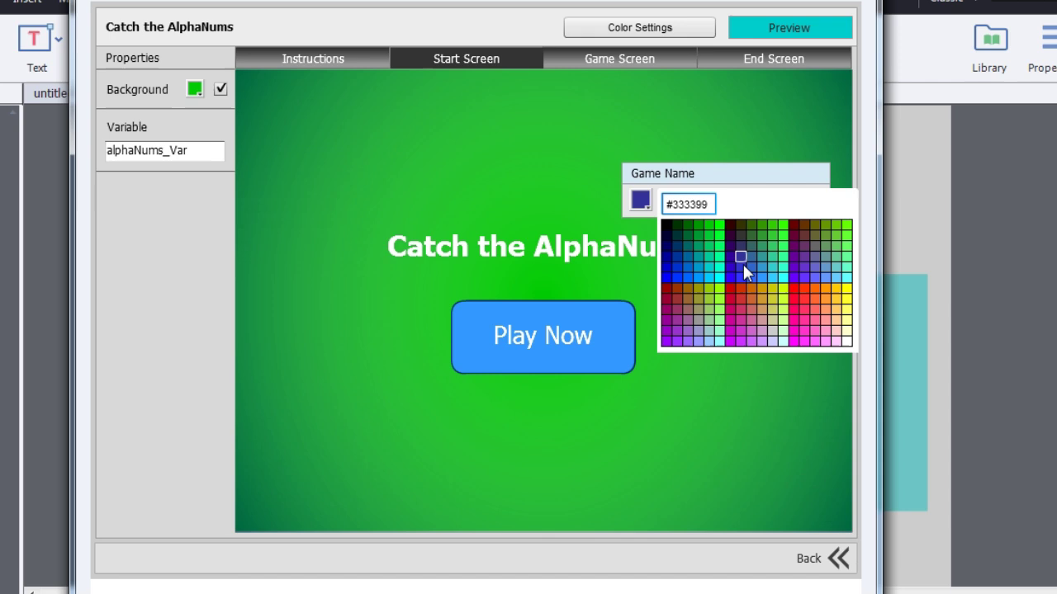
left_click(847, 341)
Step: Examine the font and background color options of the Play Now button
left_click(570, 328)
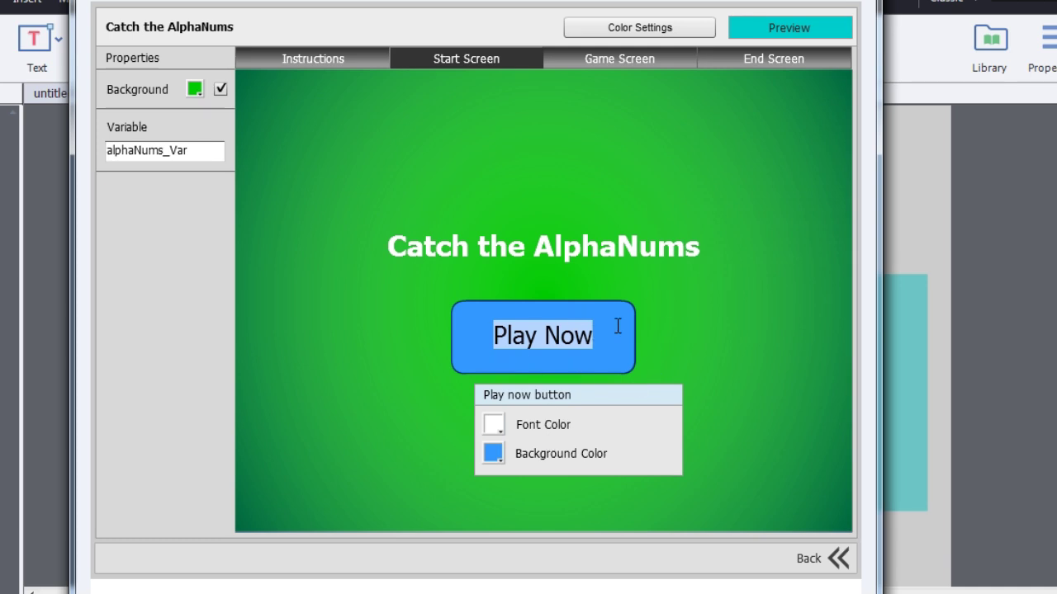
triple_click(573, 333)
left_click(731, 335)
Step: On the Game Screen, set the background color to cyan #33ffff
left_click(616, 61)
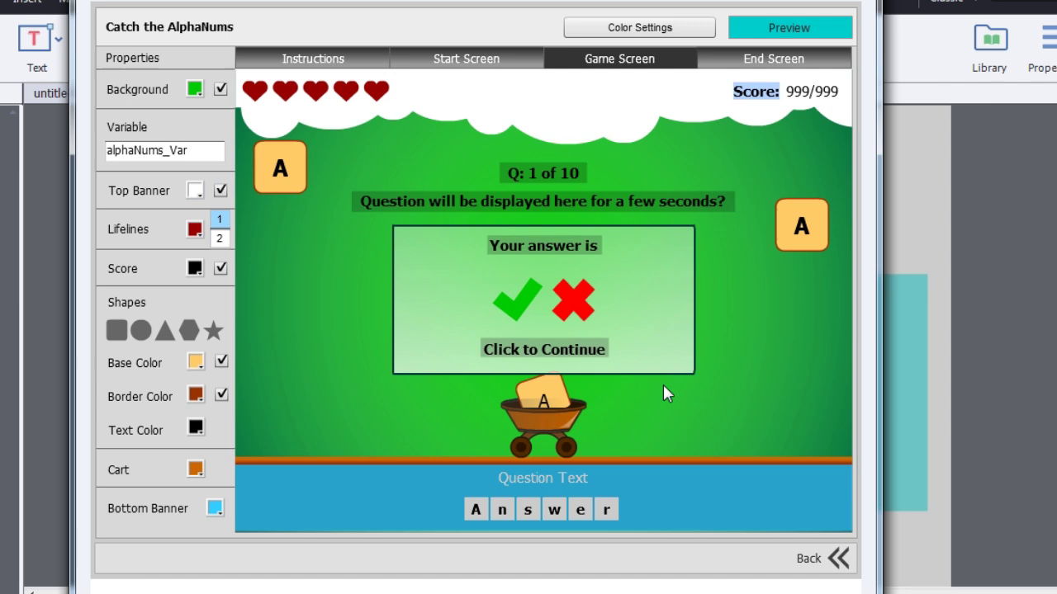
left_click(194, 89)
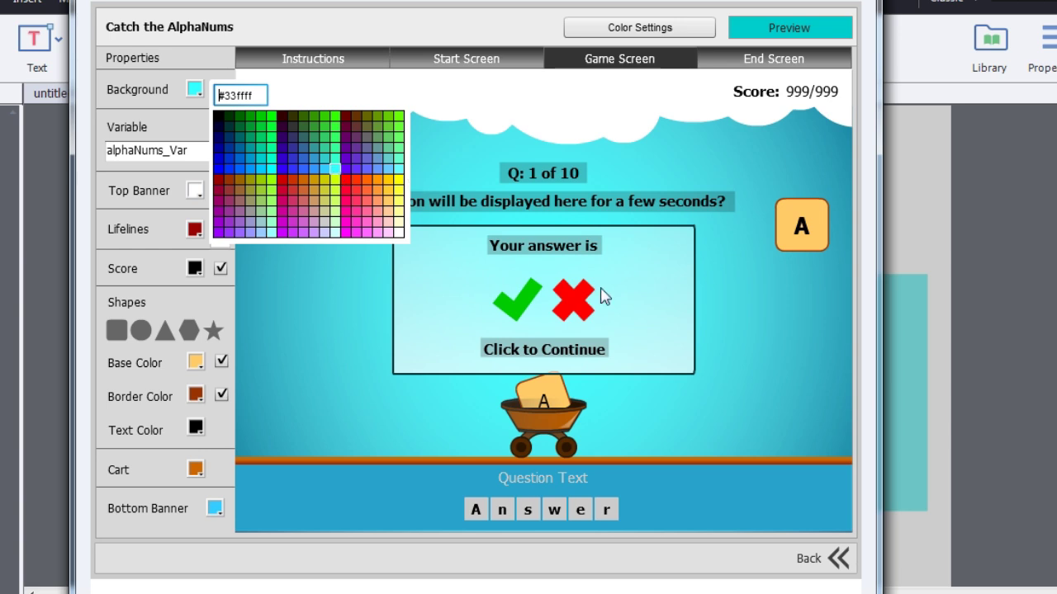
left_click(193, 95)
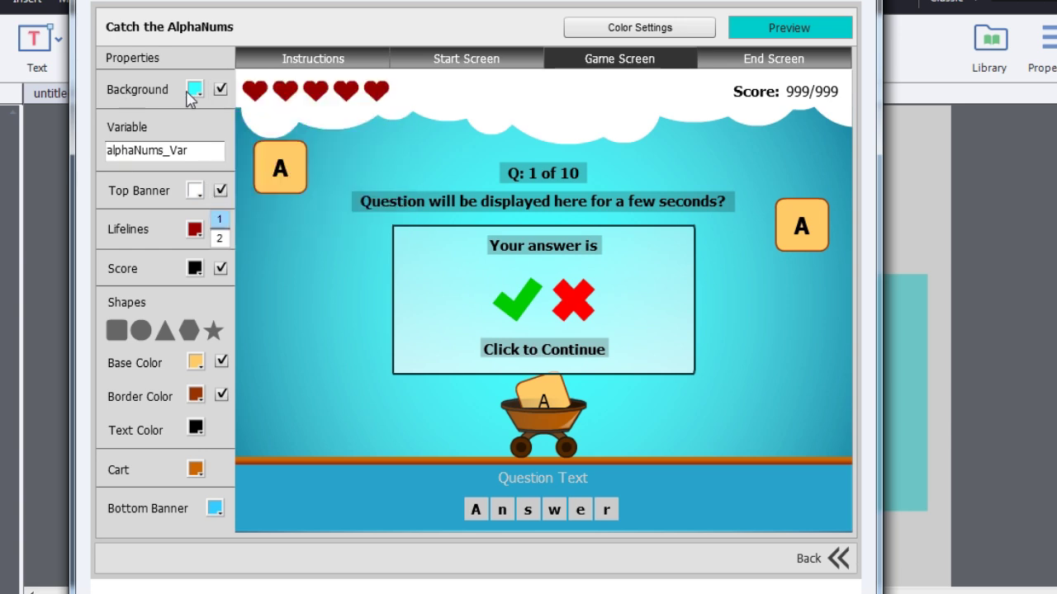
double_click(206, 155)
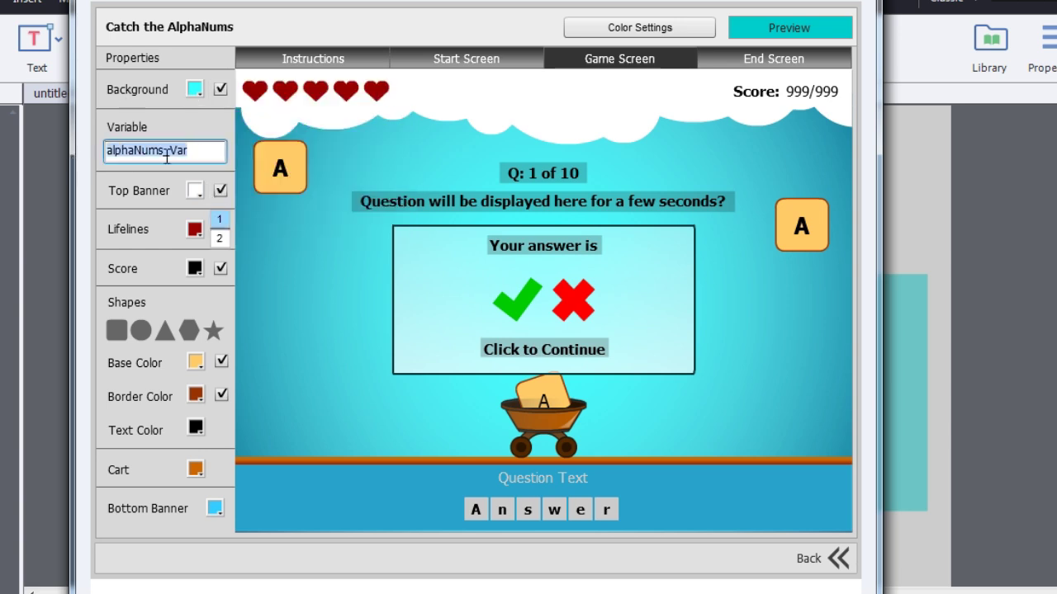
left_click(204, 155)
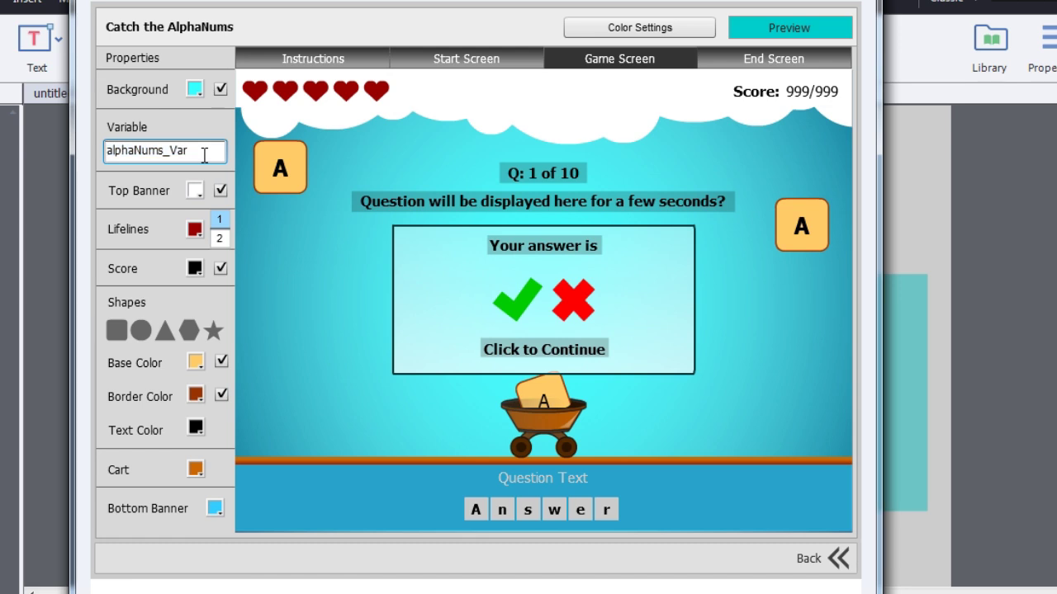
left_click_drag(204, 155, 99, 159)
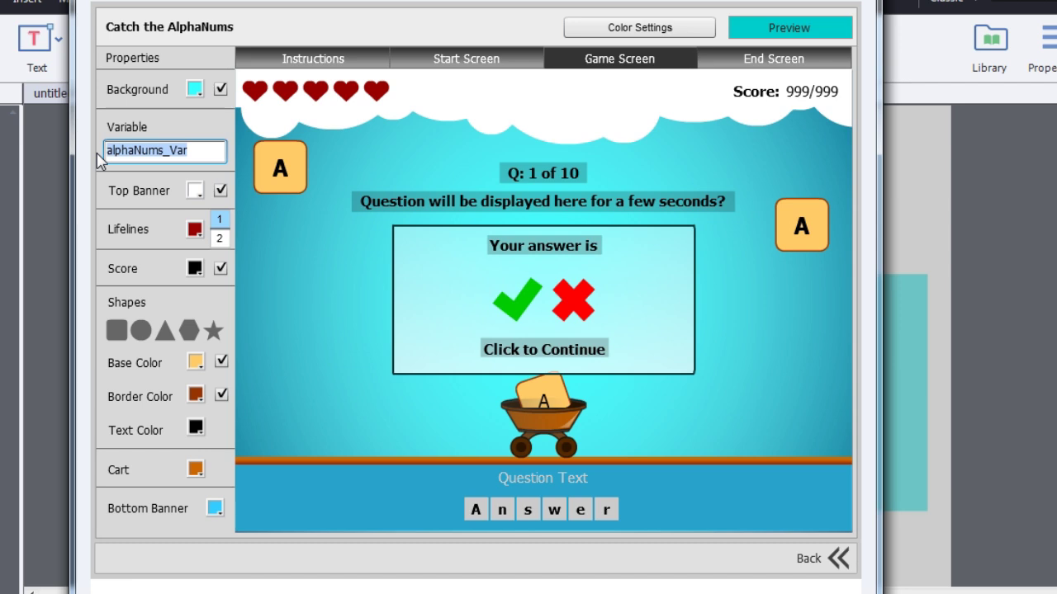
Step: Set the top banner color to green #00cc00 and switch the lifelines to icon style 2
left_click(195, 194)
left_click(264, 222)
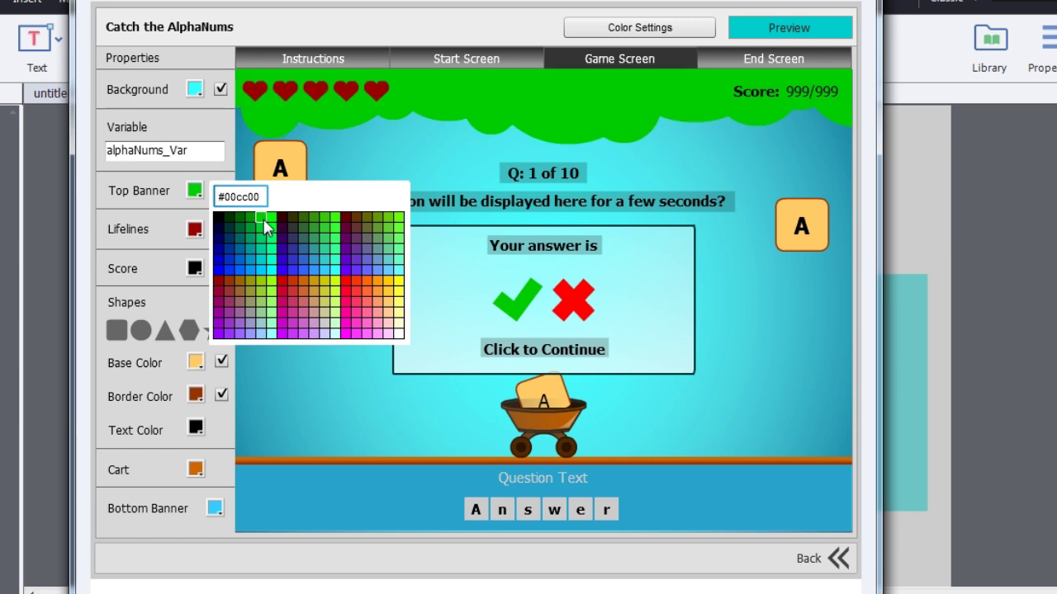
left_click(170, 227)
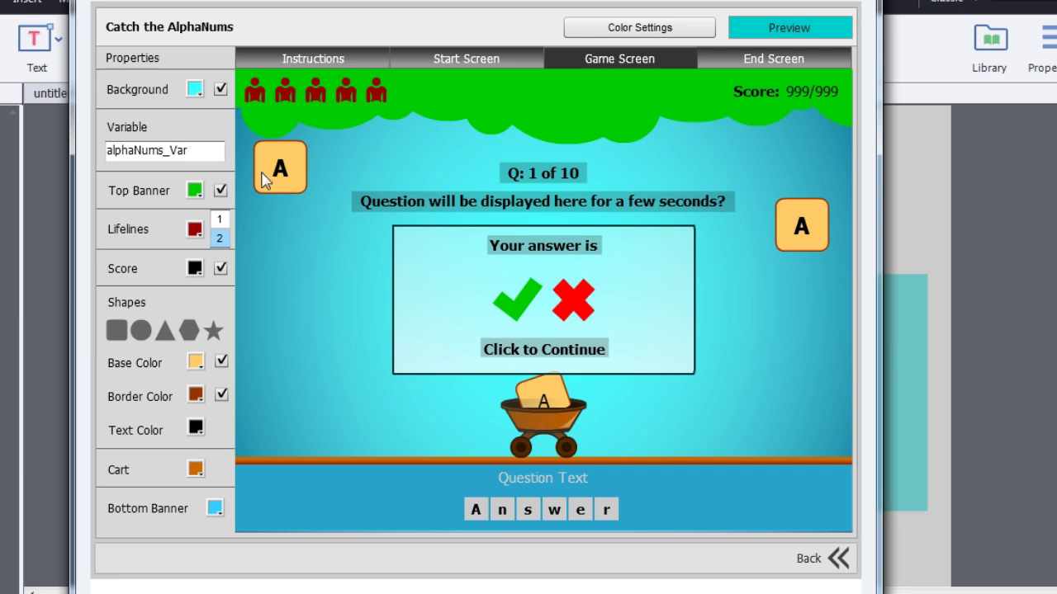
Step: Try out different shapes for the falling characters, including the star, and settle on the triangle
left_click(216, 337)
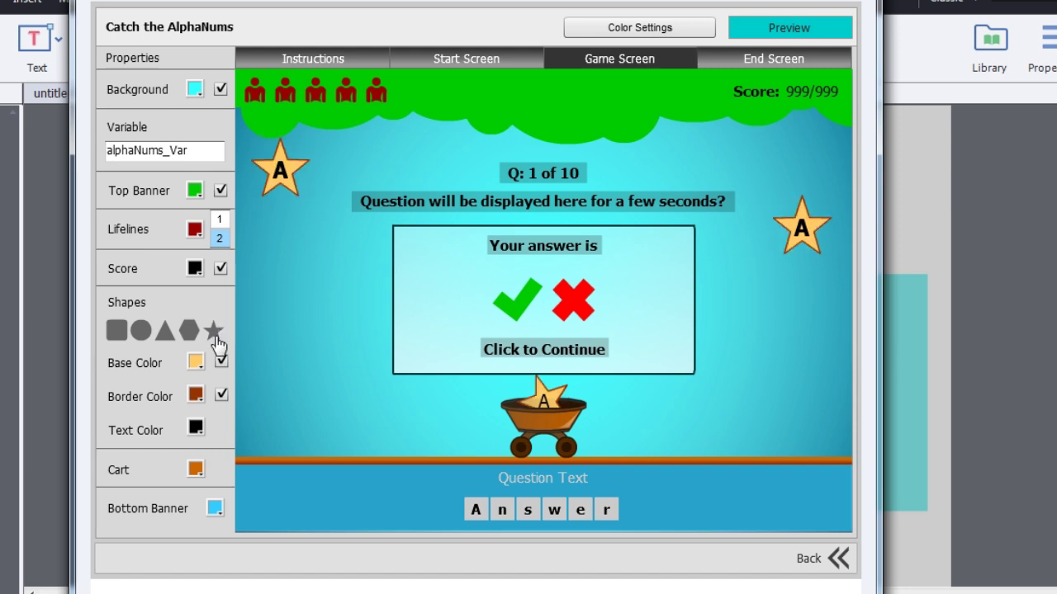
left_click(199, 329)
left_click(166, 333)
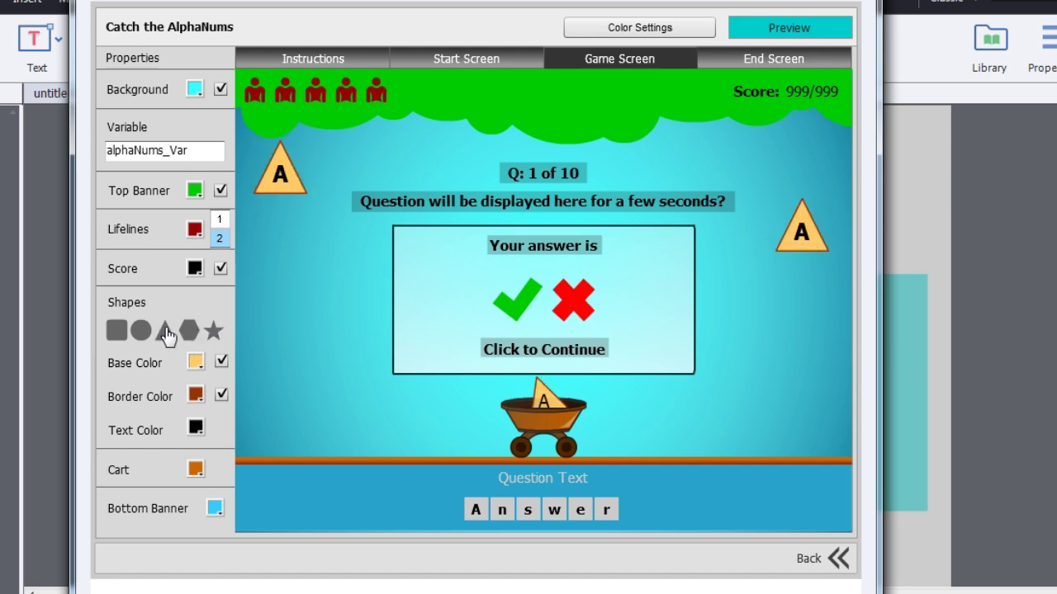
left_click(142, 333)
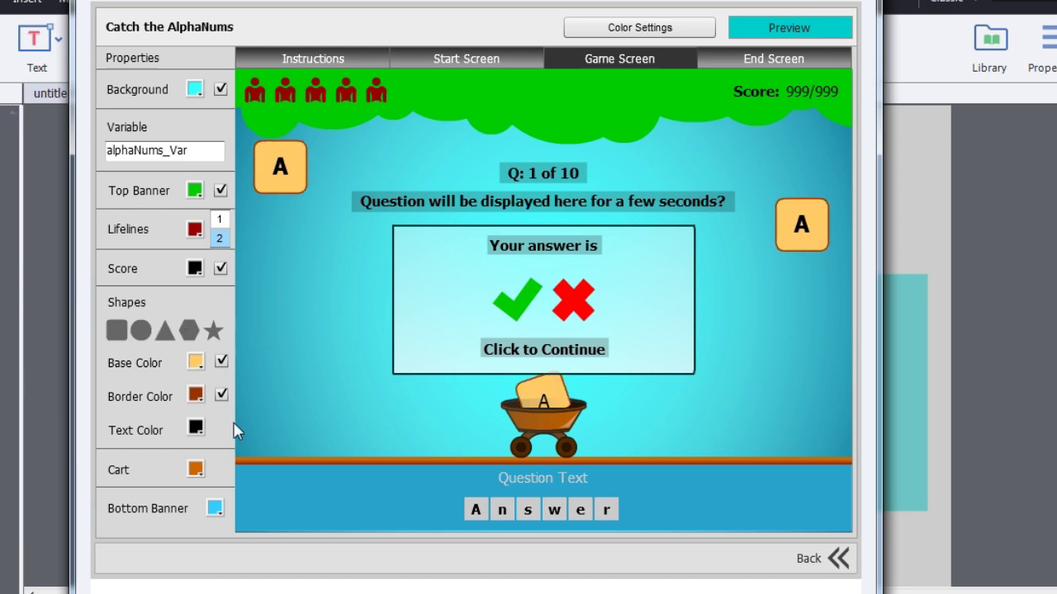
left_click(167, 338)
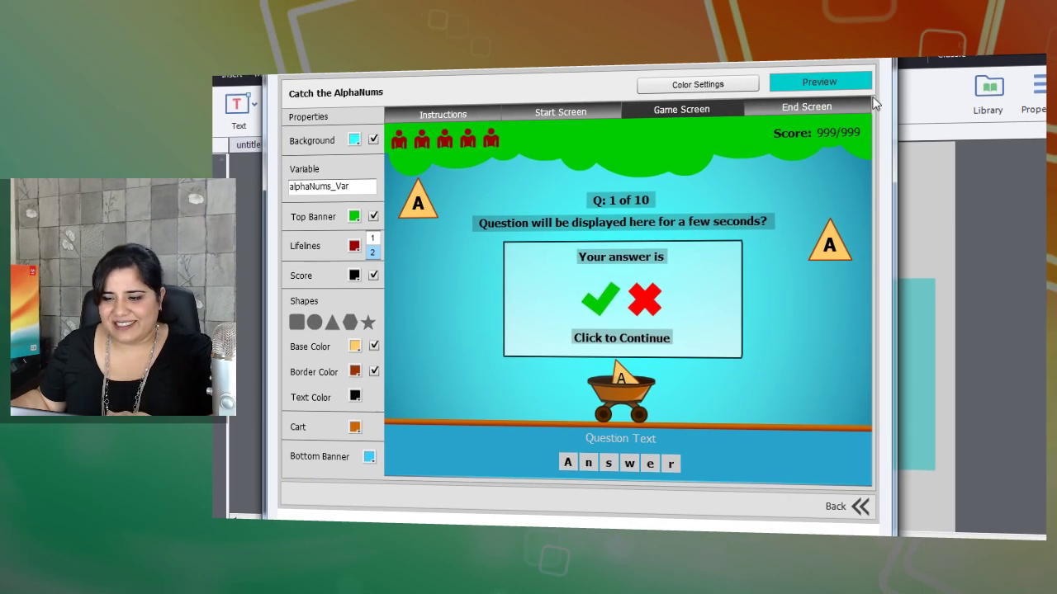
Step: Examine the End Screen and the font color option of its Well Done correct feedback text
left_click(846, 114)
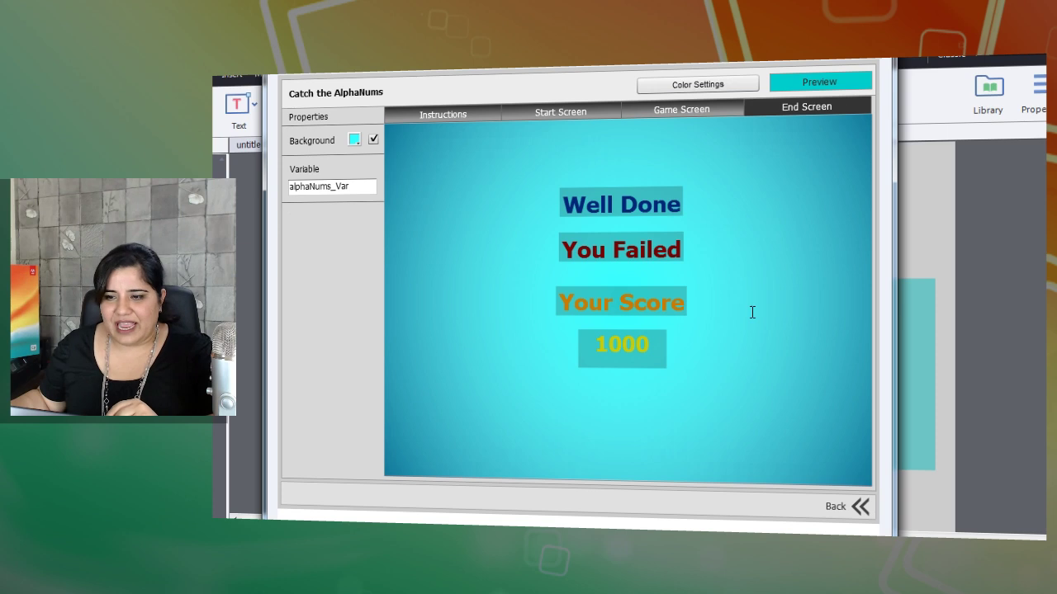
left_click(644, 208)
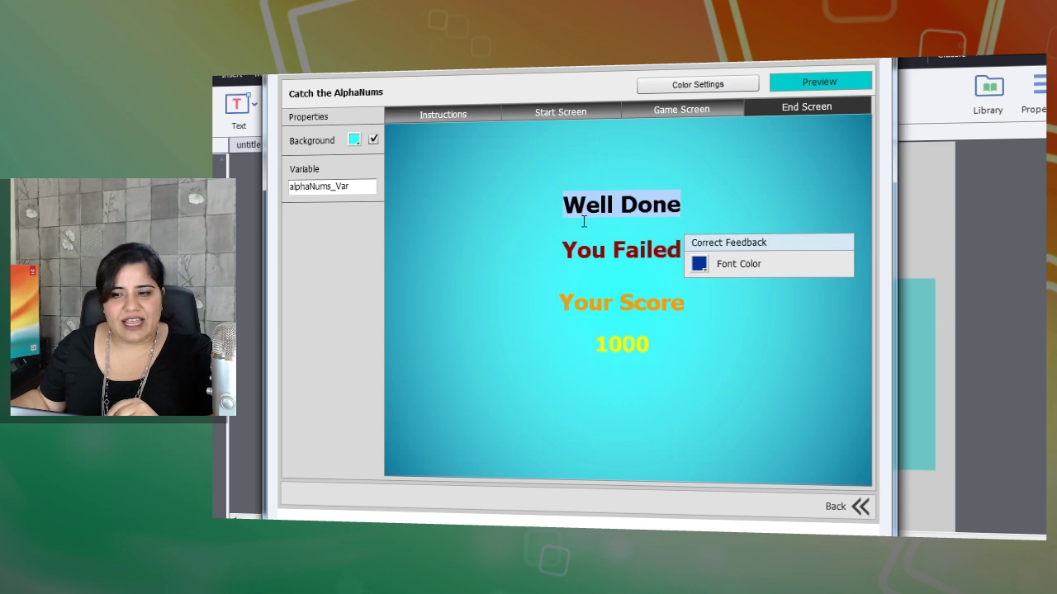
left_click(770, 339)
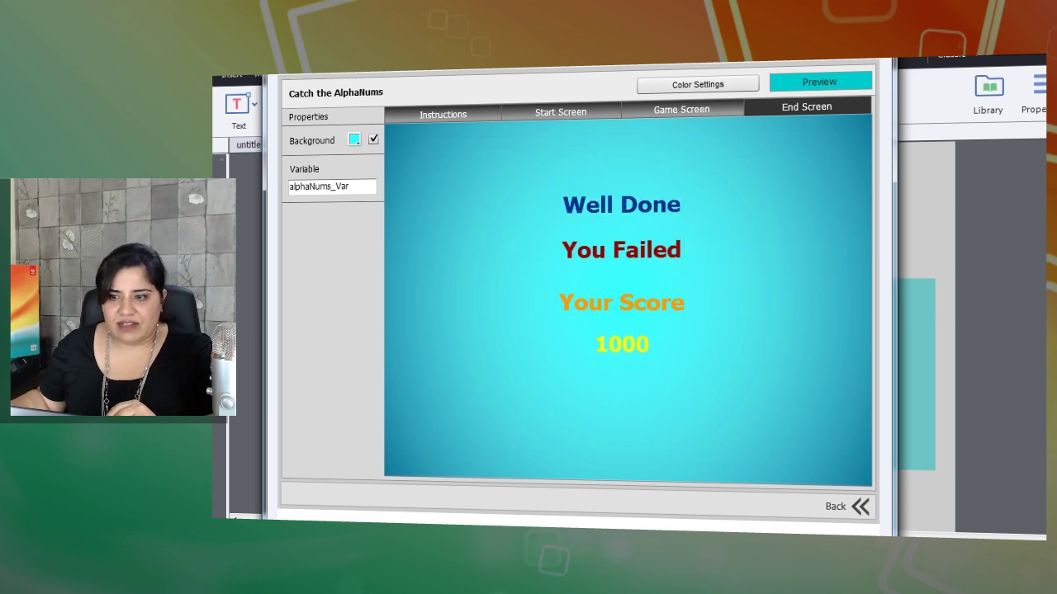
Step: Confirm the game interaction's settings, preview the project in the browser and start playing the game
key("Return")
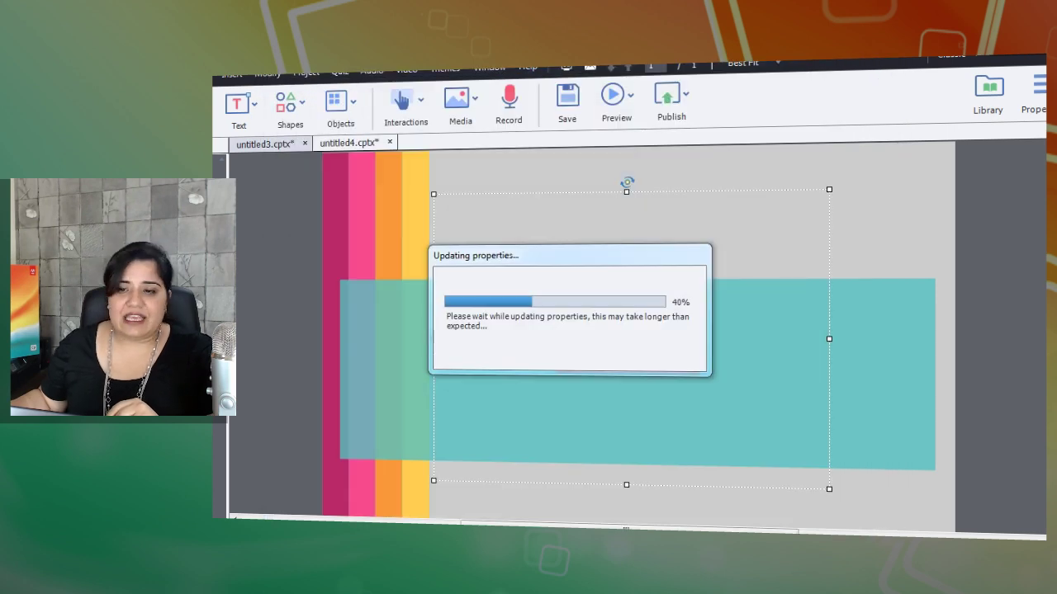
left_click(615, 97)
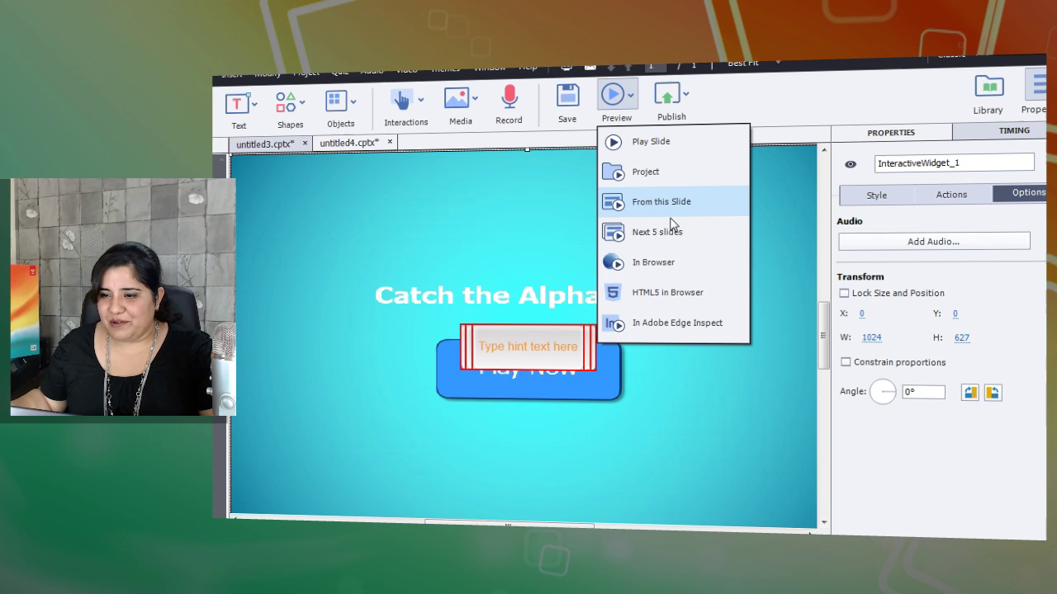
left_click(673, 262)
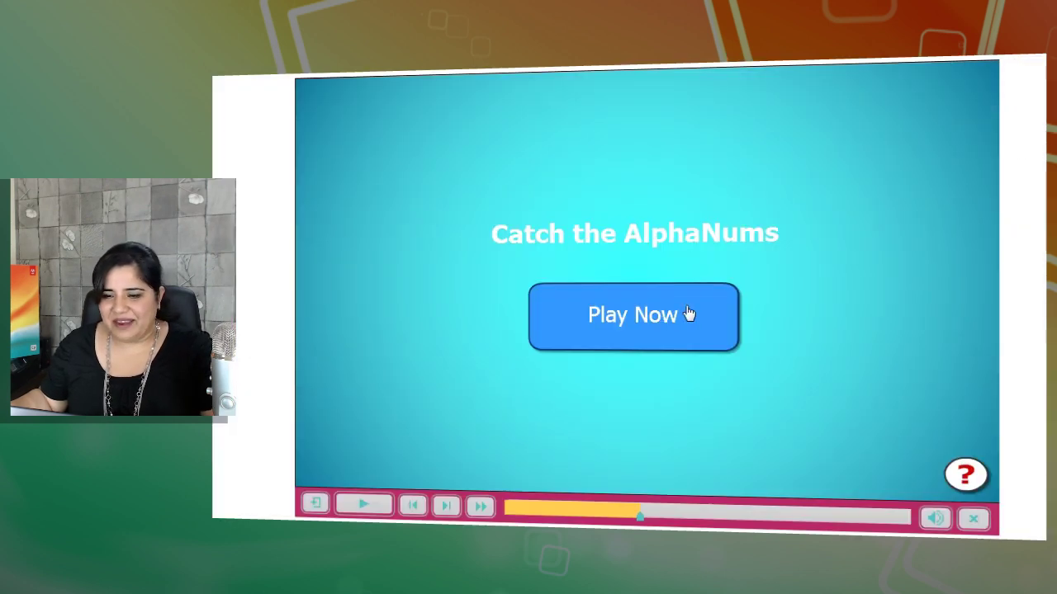
left_click(688, 314)
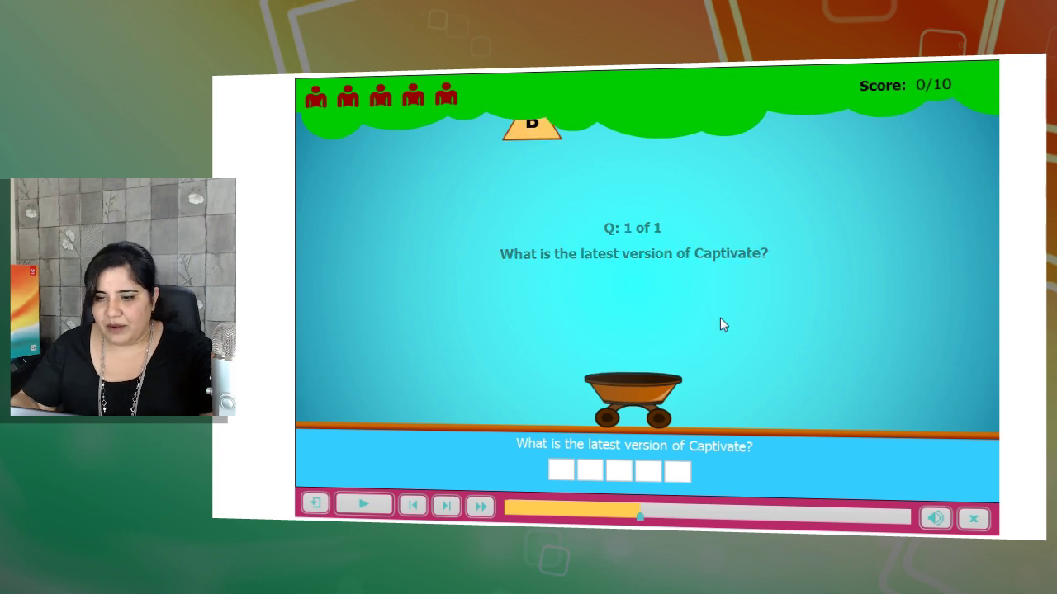
Step: Test the game by moving the cart to catch the letters of the answer "Eight", and continue to the end screen
key("Left")
key("Right")
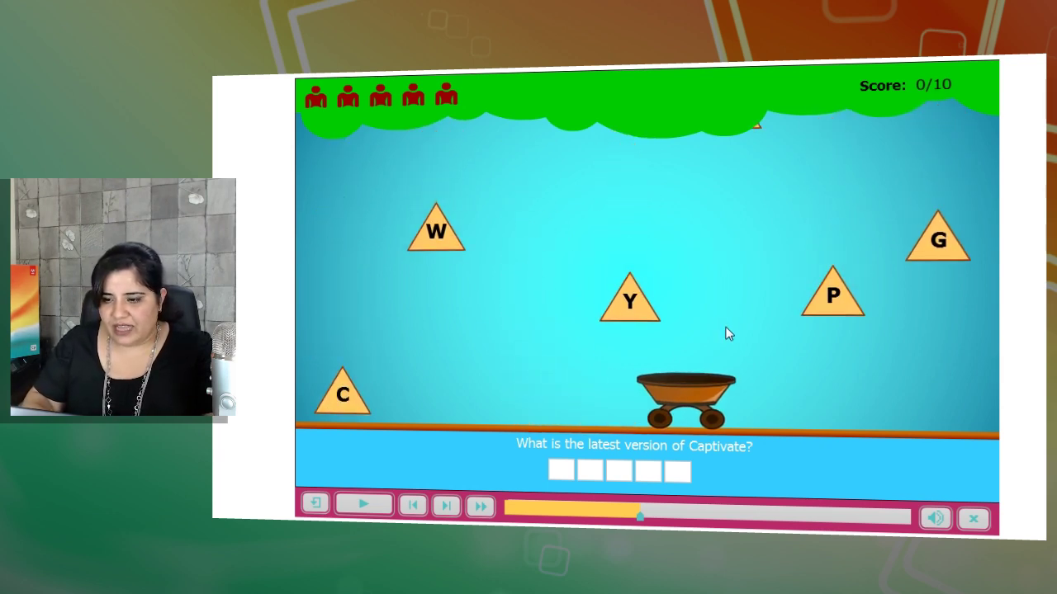
key("Left")
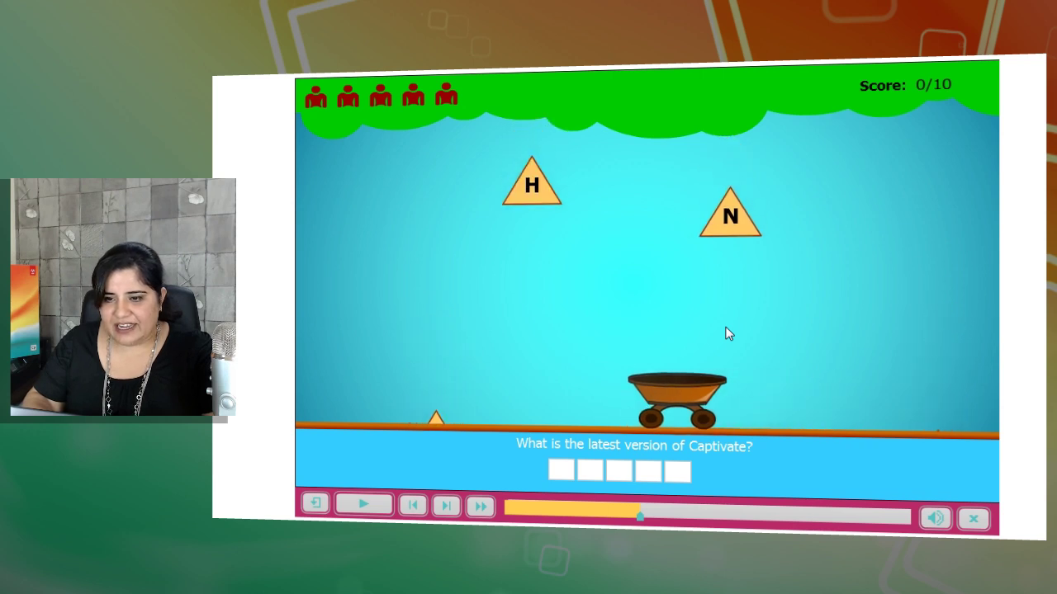
key("Right")
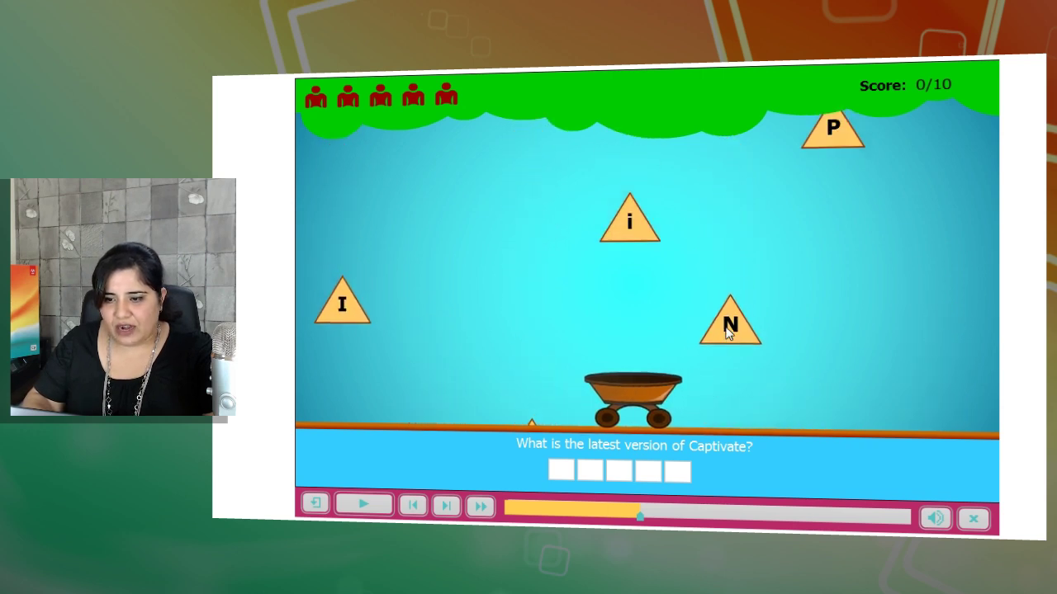
key("Left")
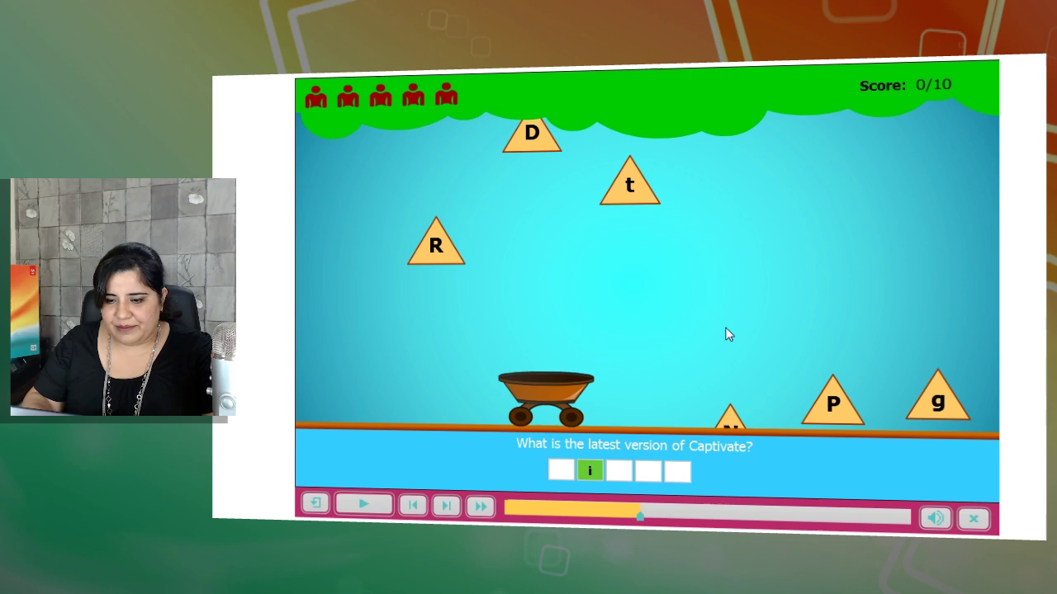
key("Right")
key("Right")
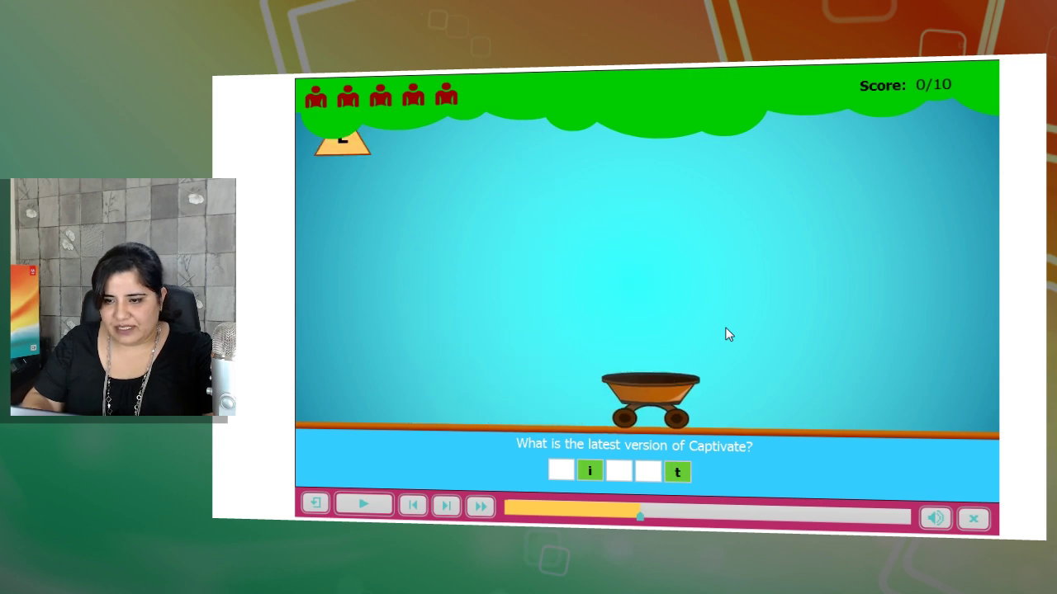
key("Left")
key("Right")
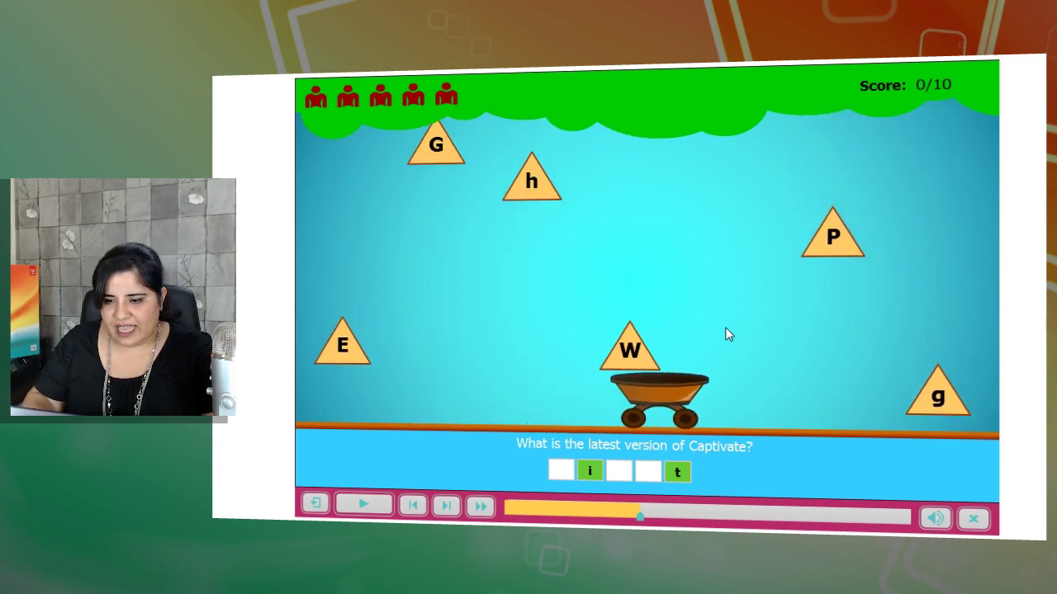
key("Left")
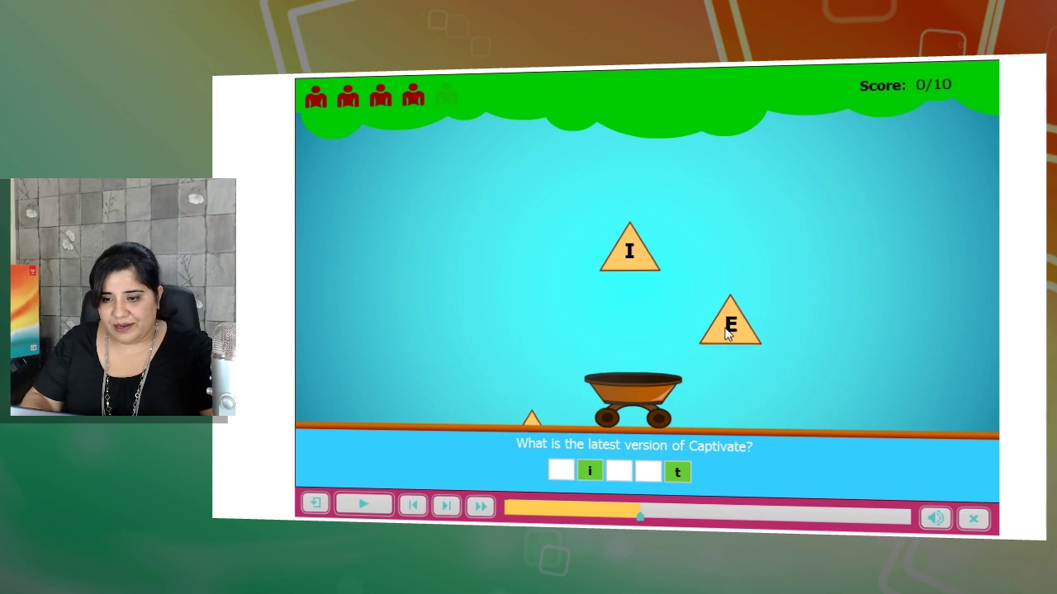
key("Left")
key("Right")
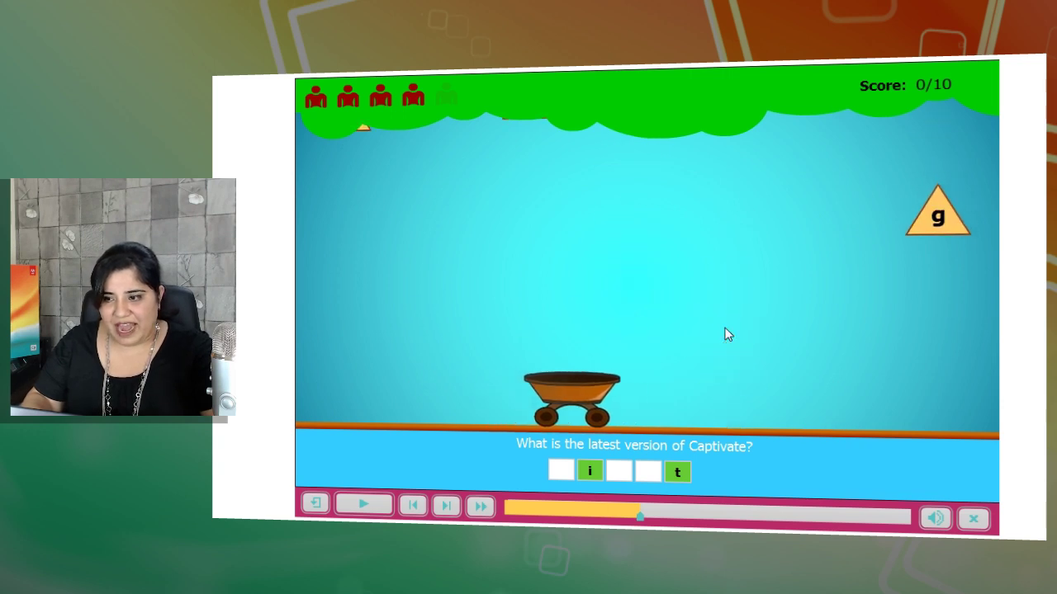
key("Right")
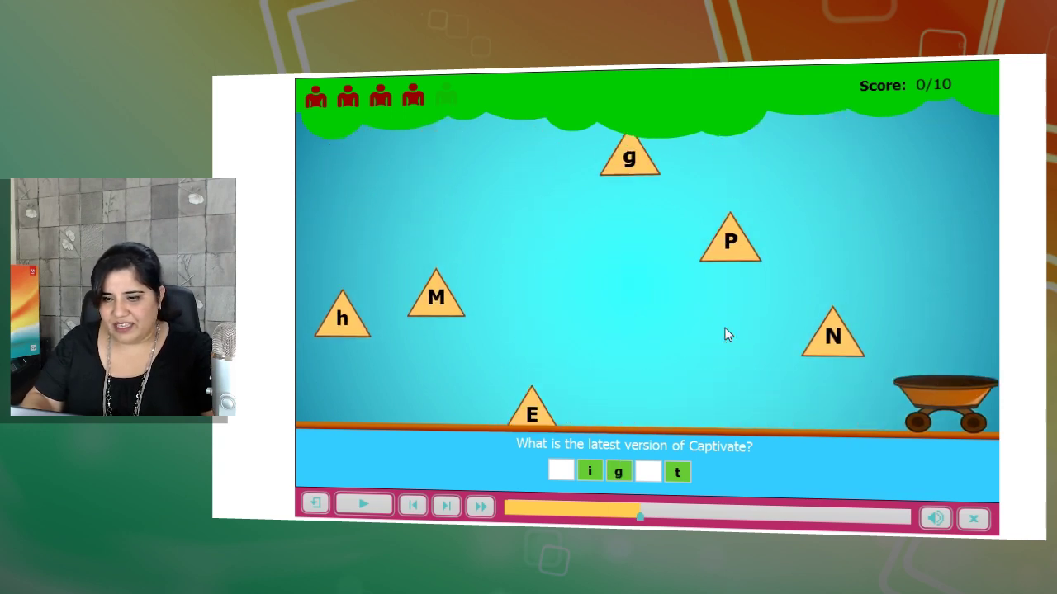
key("Left")
key("Right")
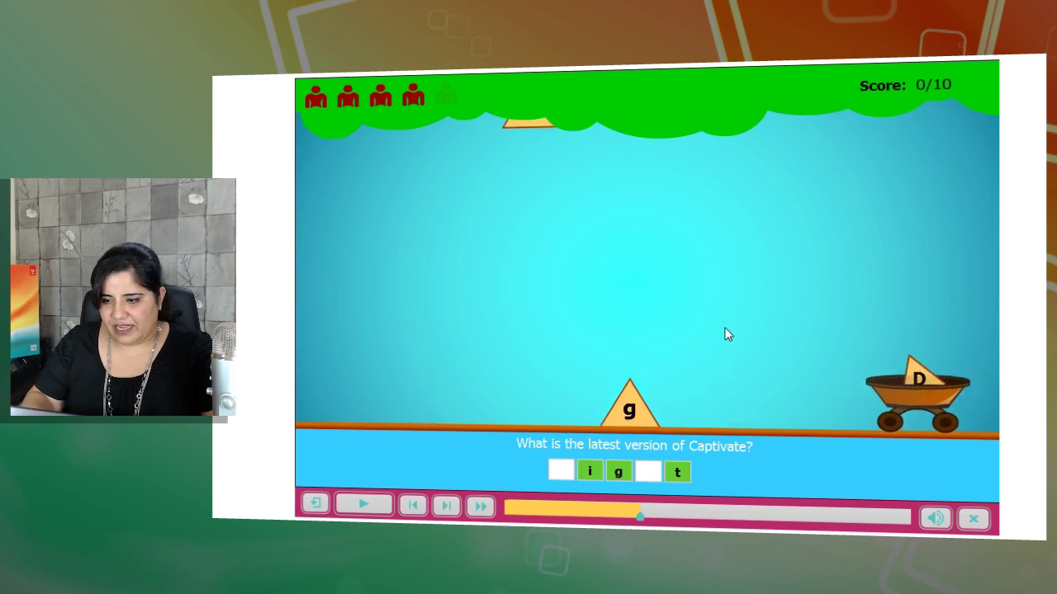
key("Left")
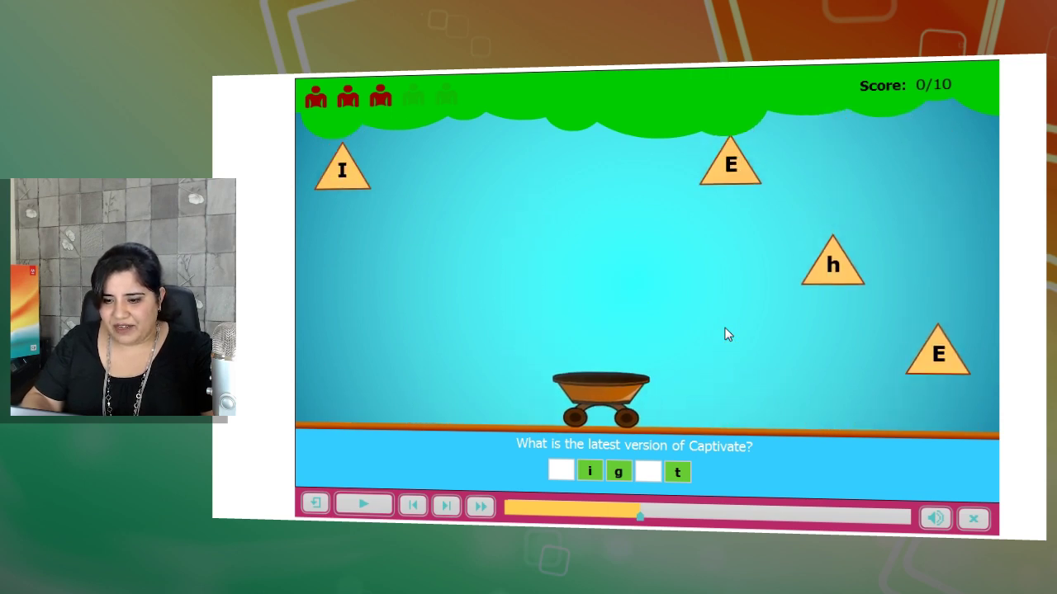
key("Right")
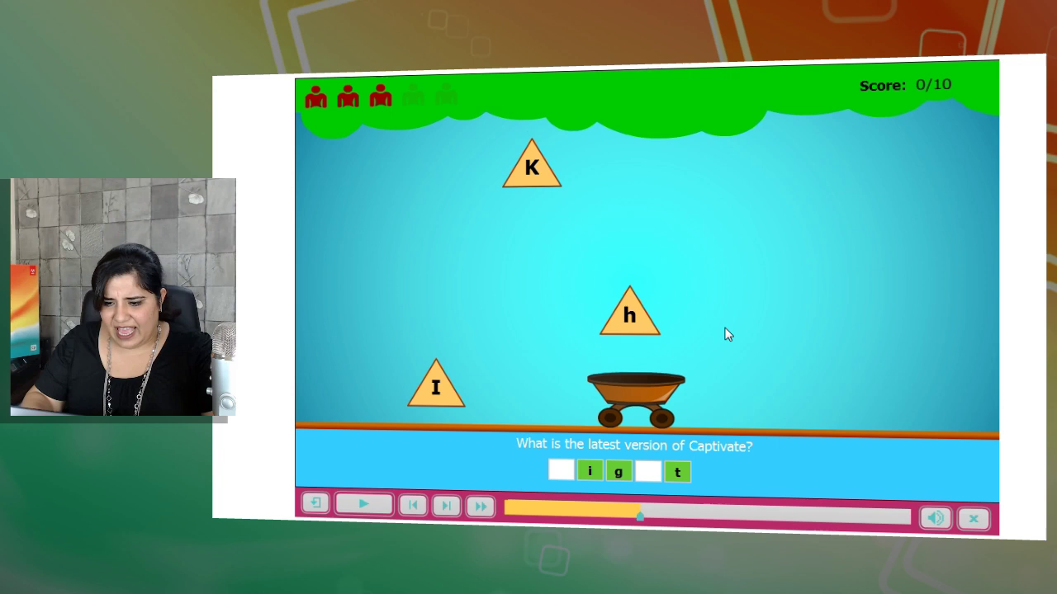
key("Right")
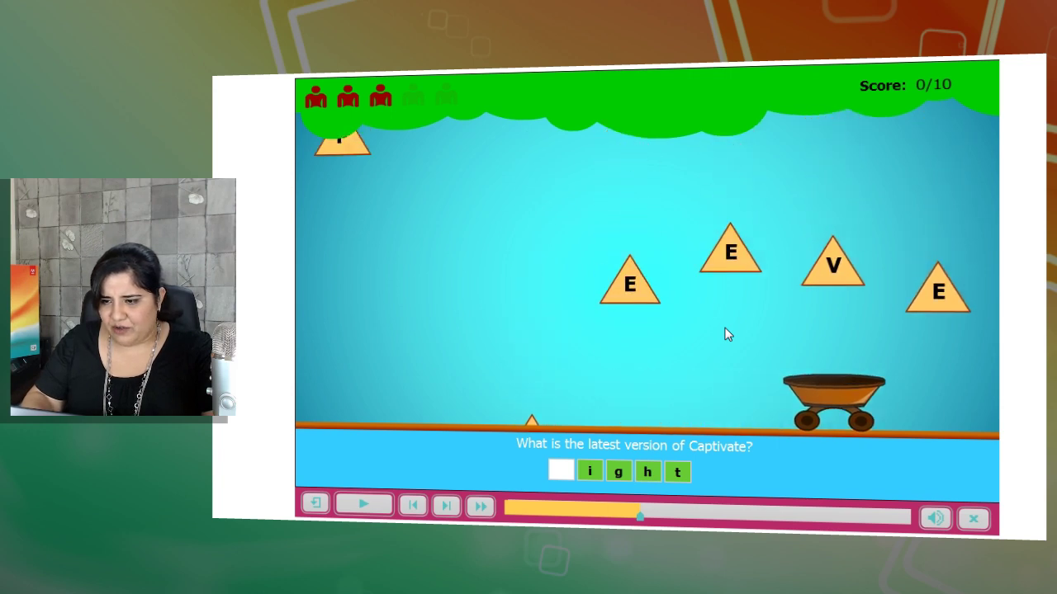
key("Right")
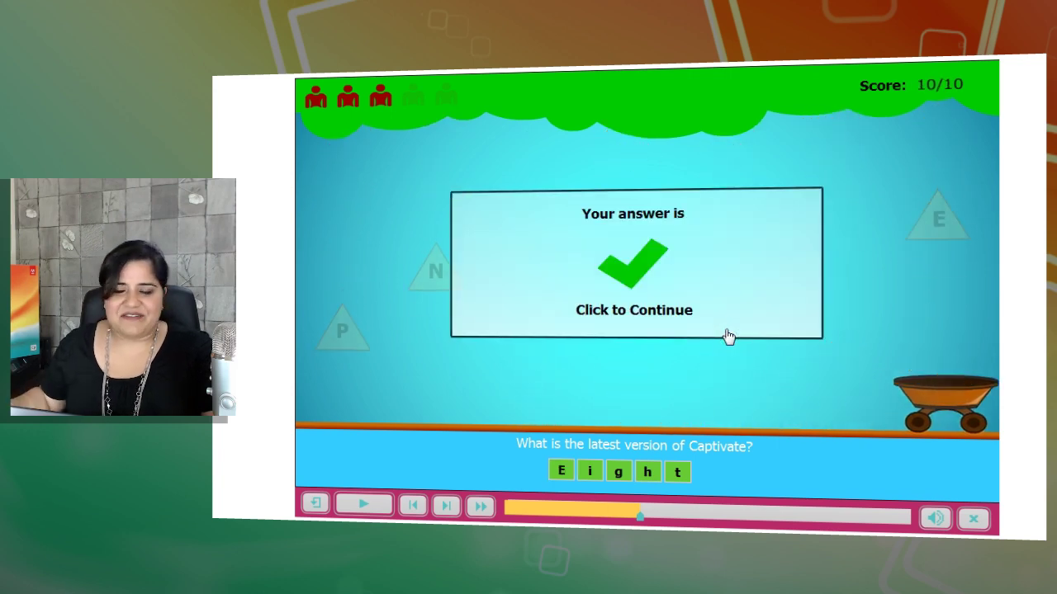
left_click(662, 256)
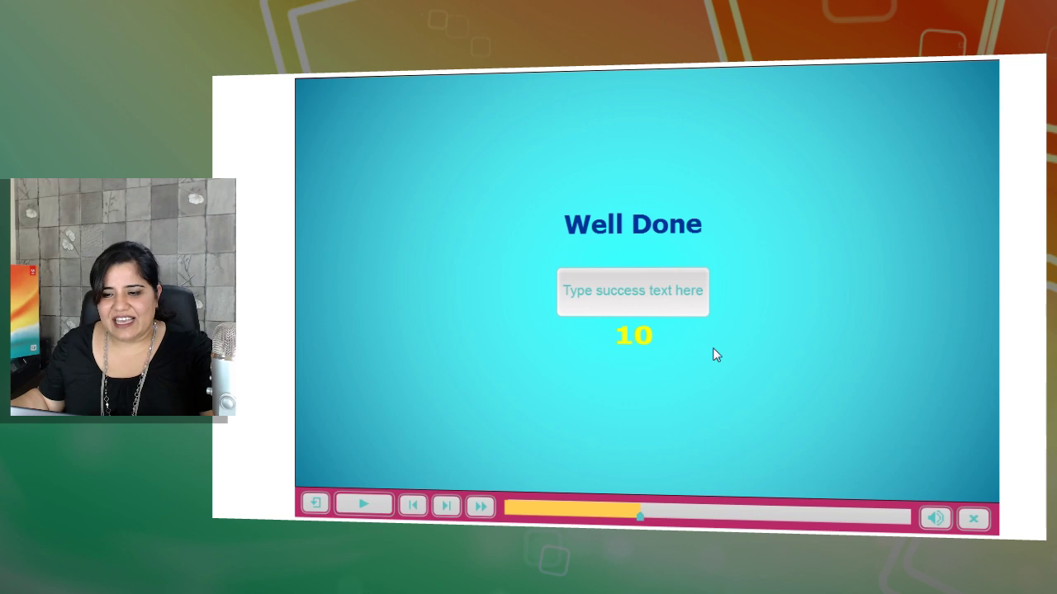